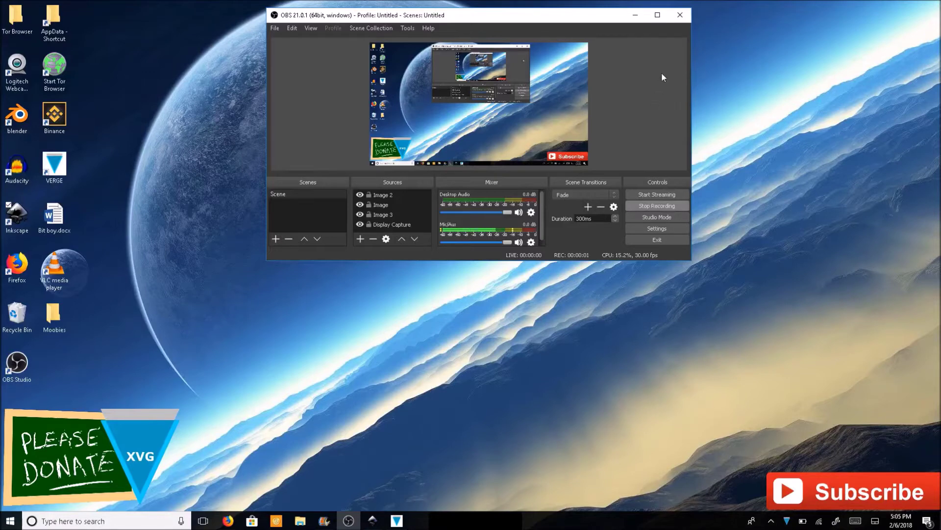
Minimize OBS Studio so the Firefox Google Images window can be brought forward
{"action": "left_click", "coordinate": [636, 16]}
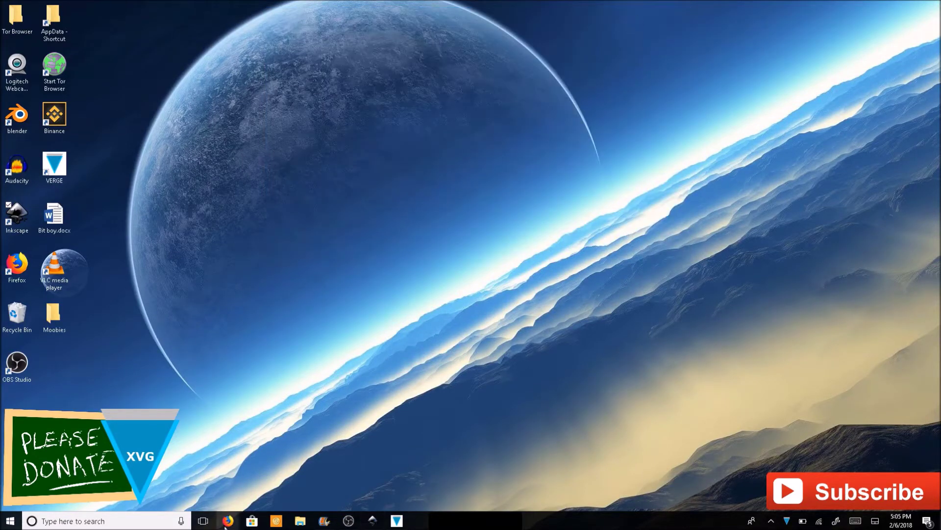
{"action": "mouse_move", "coordinate": [225, 526]}
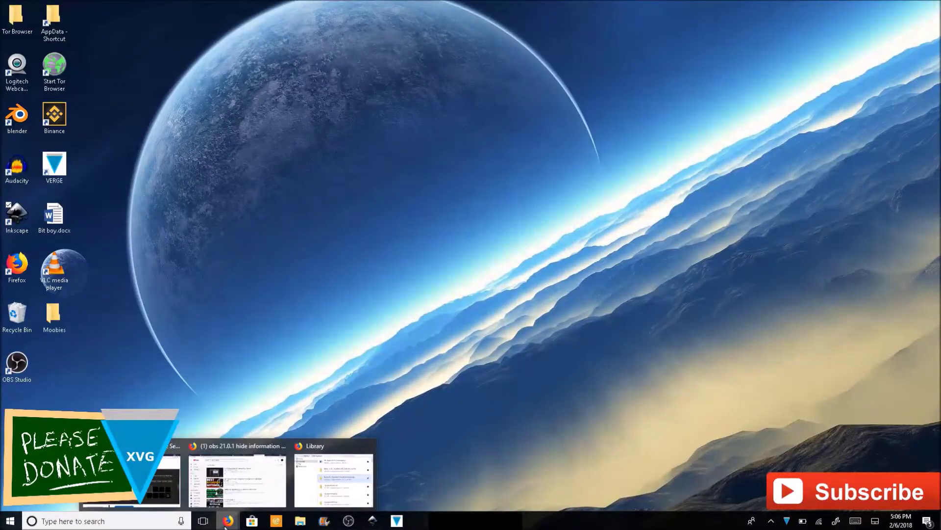
Bring up the Google Images Firefox window and go to vergecurrency.com
{"action": "left_click", "coordinate": [130, 478]}
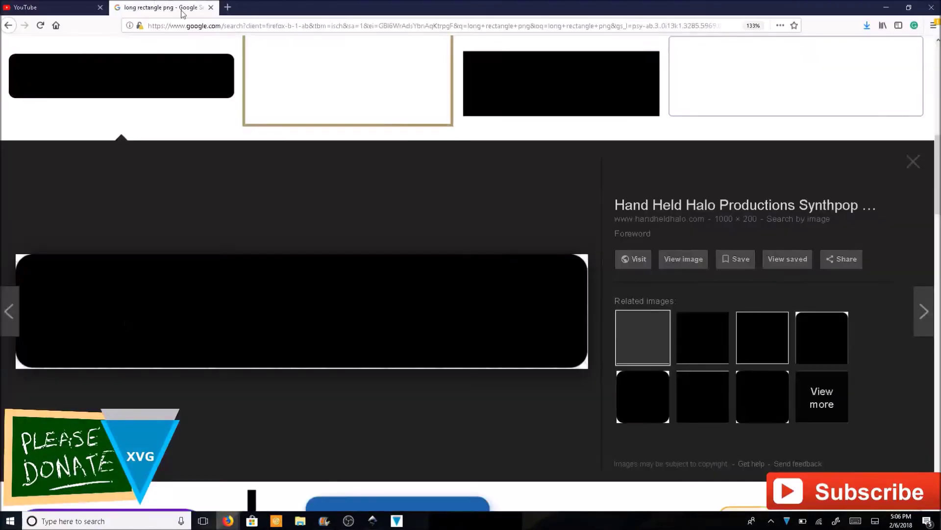
{"action": "left_click", "coordinate": [190, 28]}
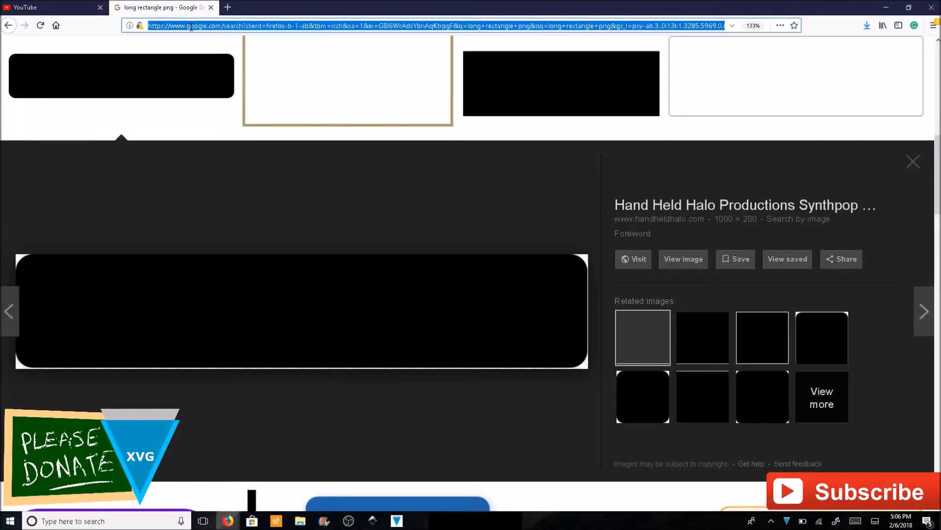
{"action": "type", "text": "vergecu"}
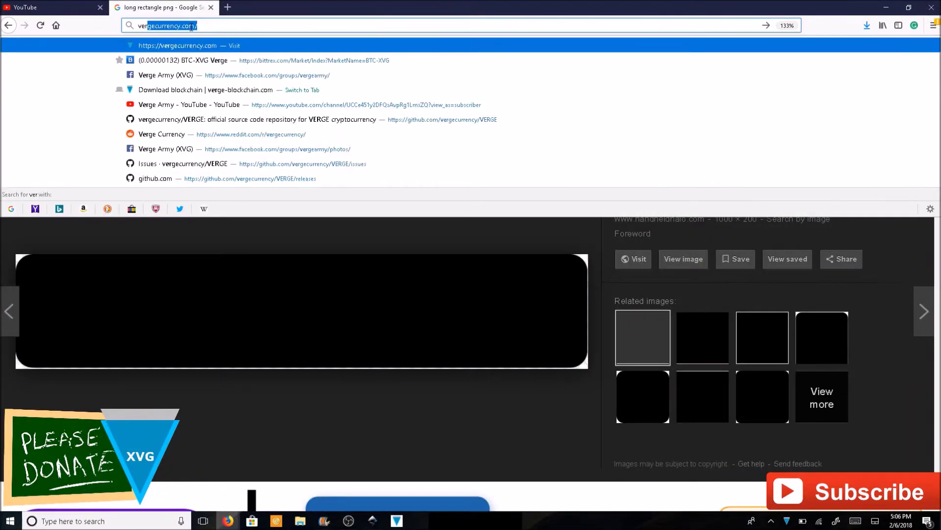
{"action": "key", "text": "BackSpace"}
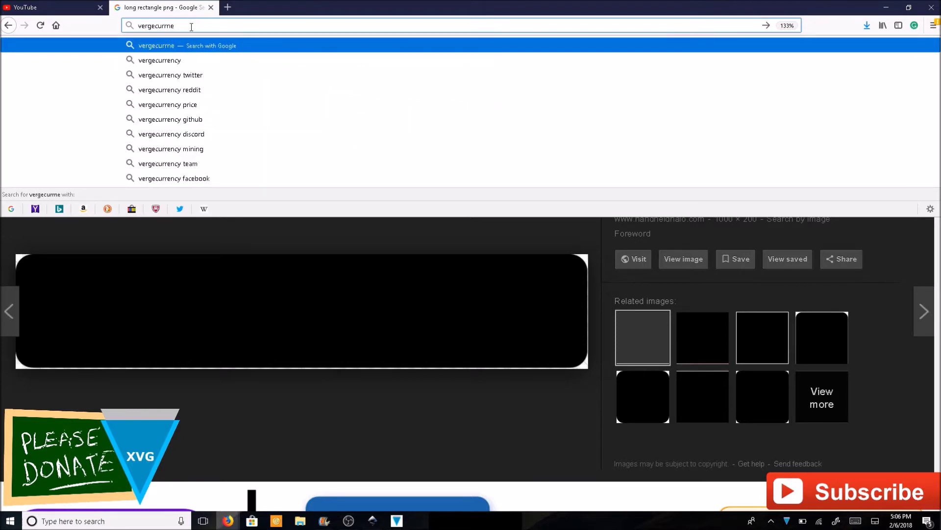
{"action": "type", "text": "re"}
{"action": "key", "text": "BackSpace"}
{"action": "type", "text": "rency.com"}
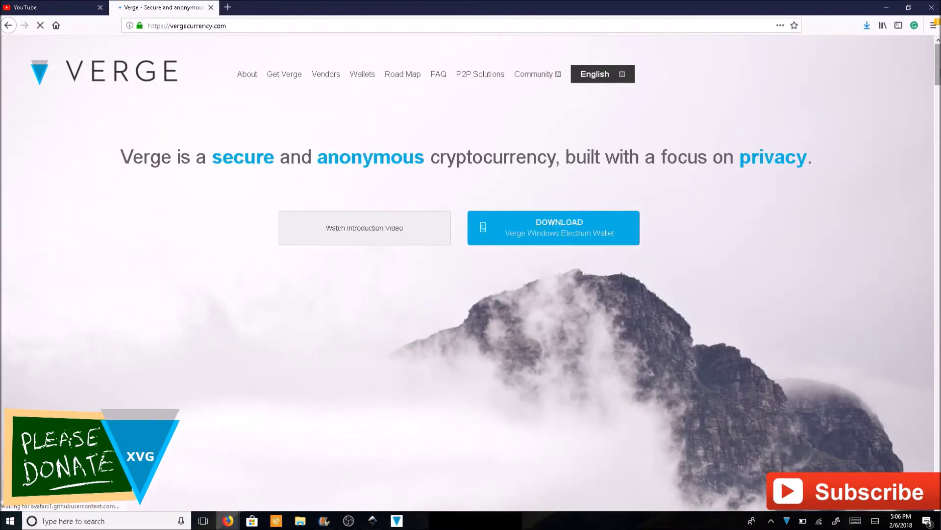
Open the Verge Paper Wallet generator from the Wallets section's Other tab
{"action": "scroll", "coordinate": [471, 274], "scroll_direction": "down", "scroll_amount": 10}
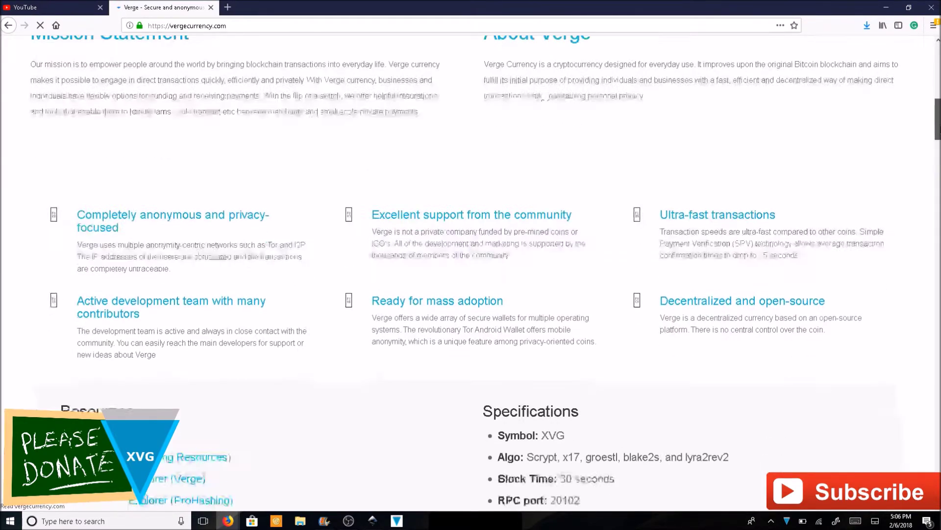
{"action": "scroll", "coordinate": [471, 274], "scroll_direction": "down", "scroll_amount": 15}
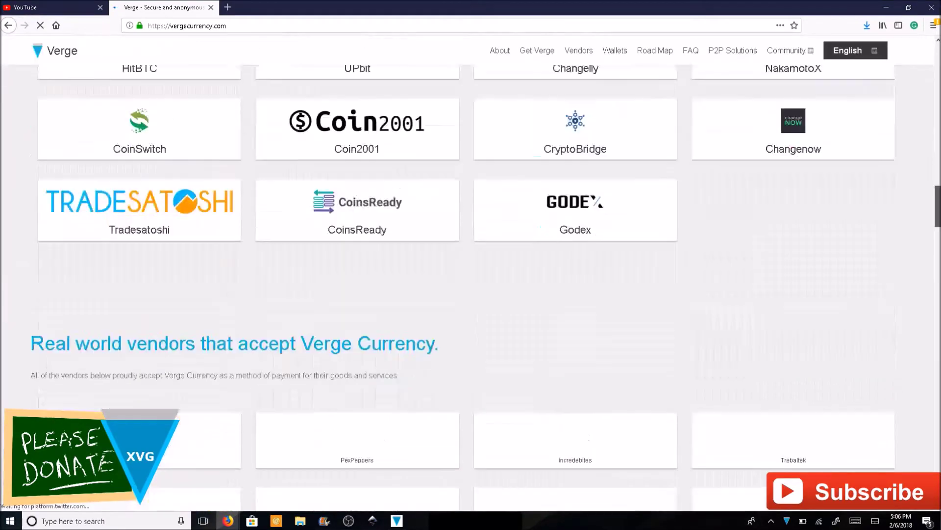
{"action": "scroll", "coordinate": [471, 273], "scroll_direction": "down", "scroll_amount": 8}
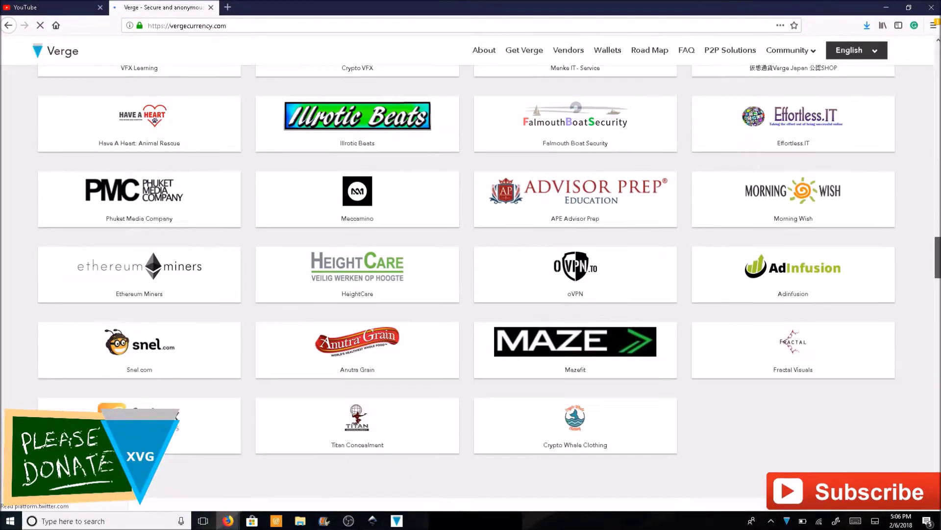
{"action": "scroll", "coordinate": [471, 273], "scroll_direction": "down", "scroll_amount": 8}
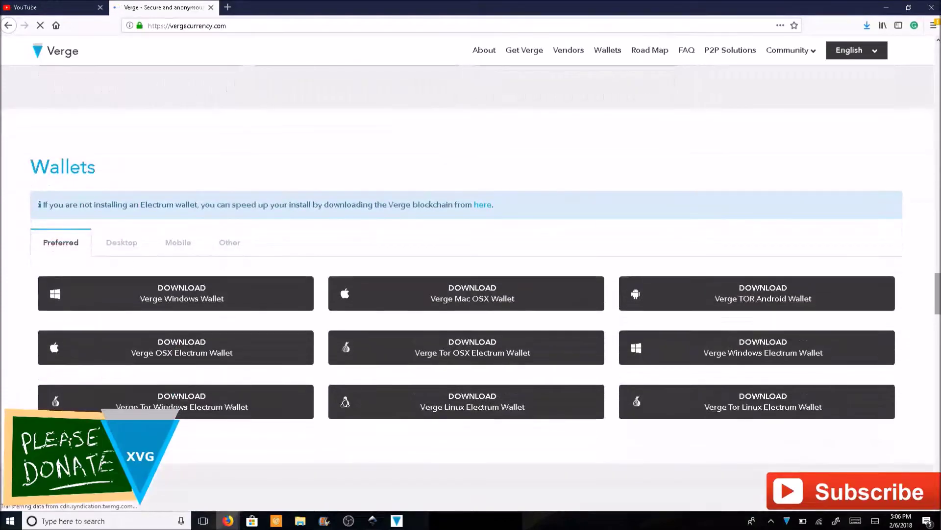
{"action": "left_click", "coordinate": [230, 243]}
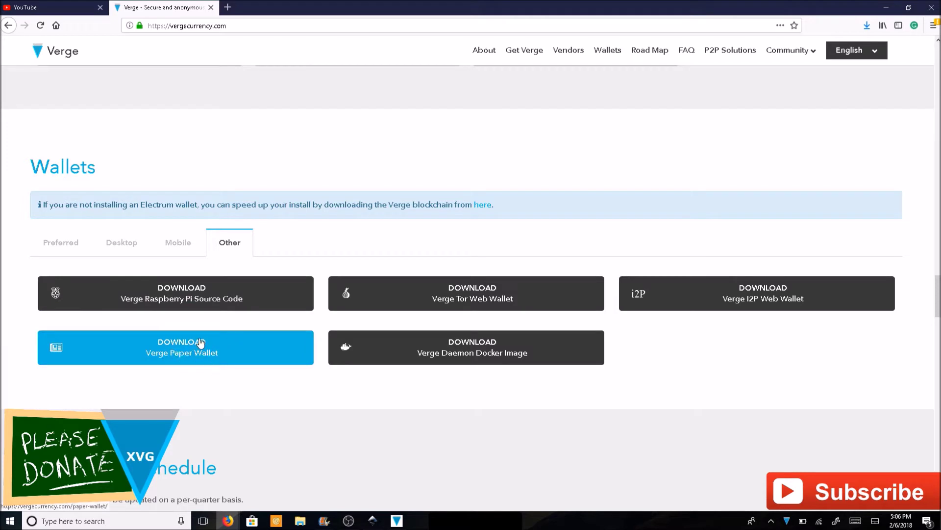
{"action": "left_click", "coordinate": [200, 342]}
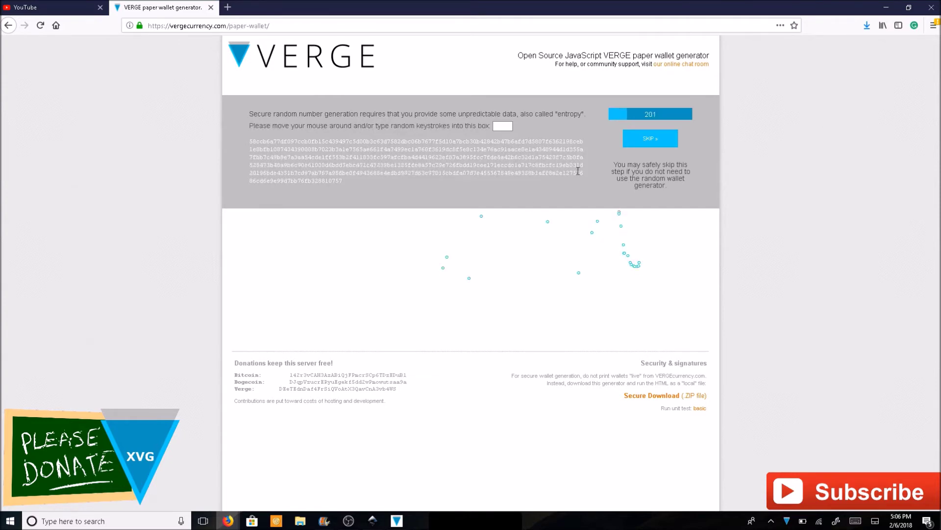
Save the generator's Secure Download ZIP to disk and show it in Firefox's downloads list
{"action": "left_click", "coordinate": [648, 396]}
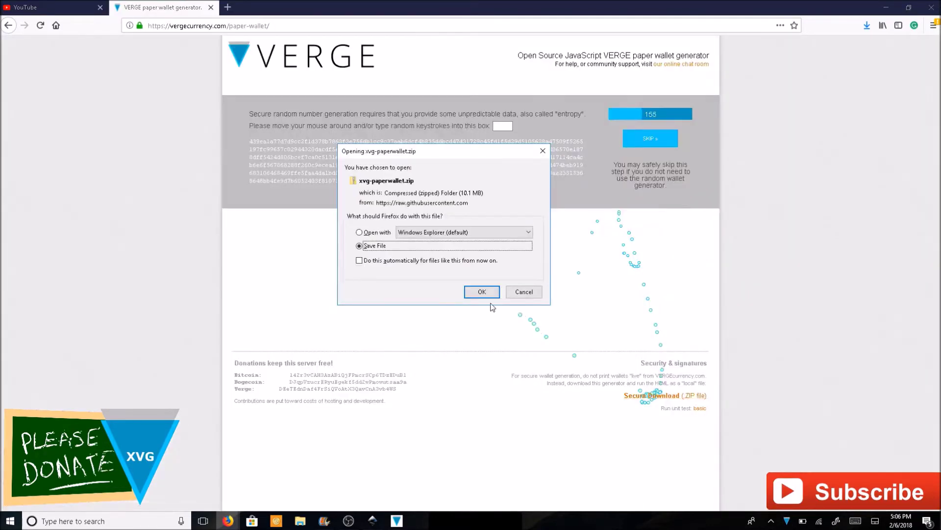
{"action": "left_click", "coordinate": [482, 292]}
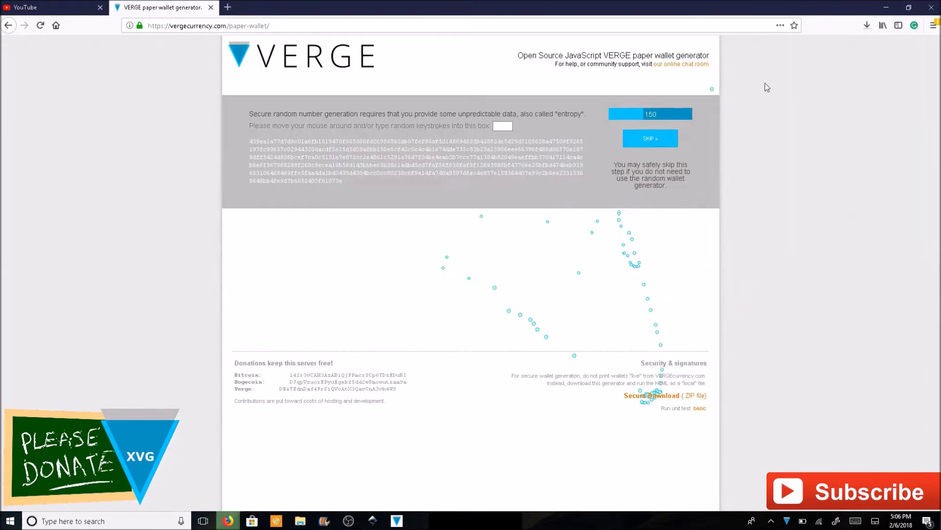
{"action": "left_click", "coordinate": [867, 29]}
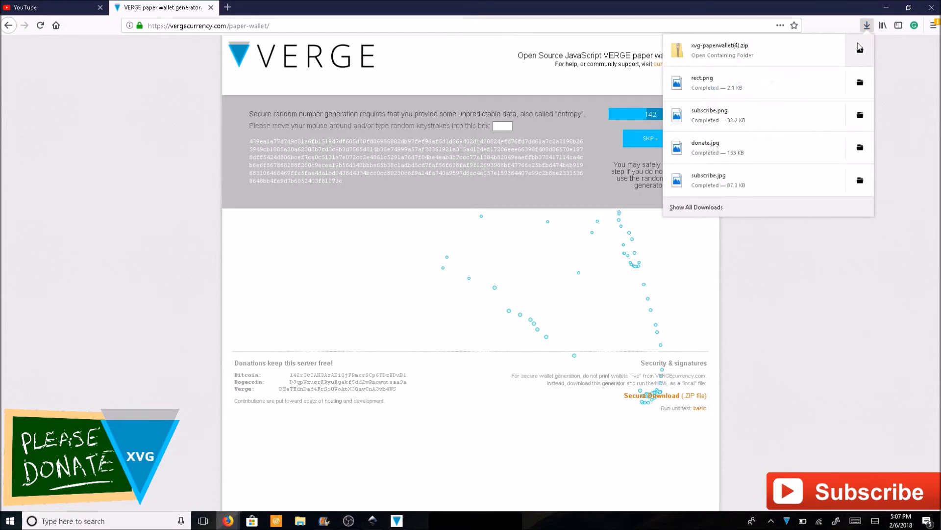
Extract xvg-paperwallet(4).zip to its proposed folder, then close the archive window
{"action": "left_click", "coordinate": [809, 54]}
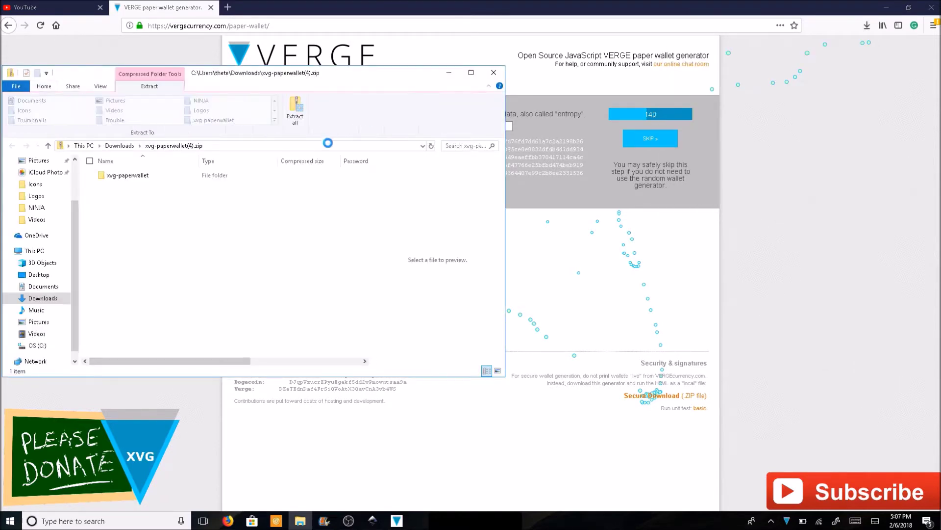
{"action": "left_click", "coordinate": [301, 117]}
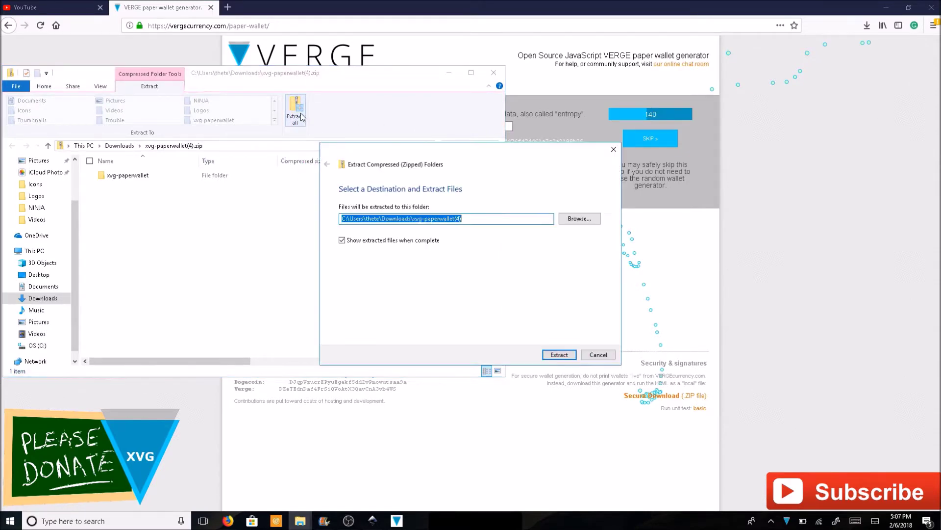
{"action": "left_click", "coordinate": [559, 355]}
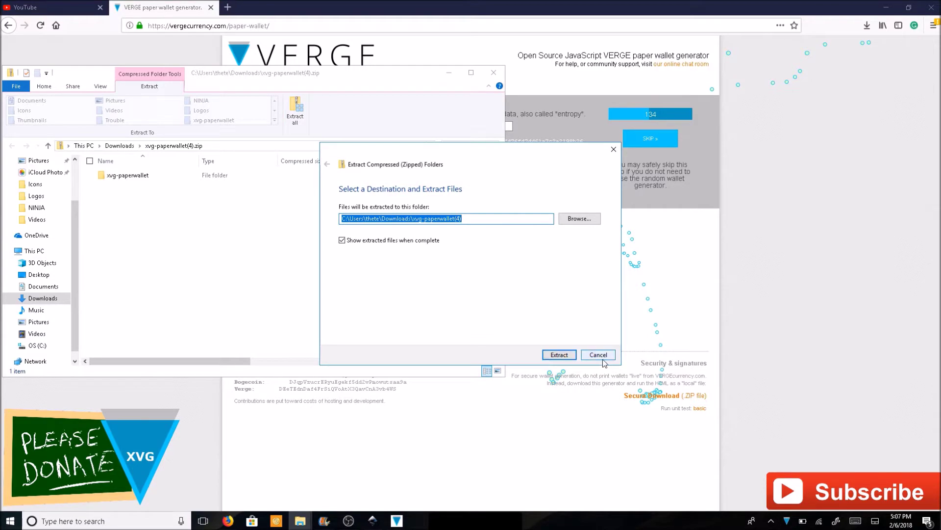
{"action": "left_click", "coordinate": [494, 72]}
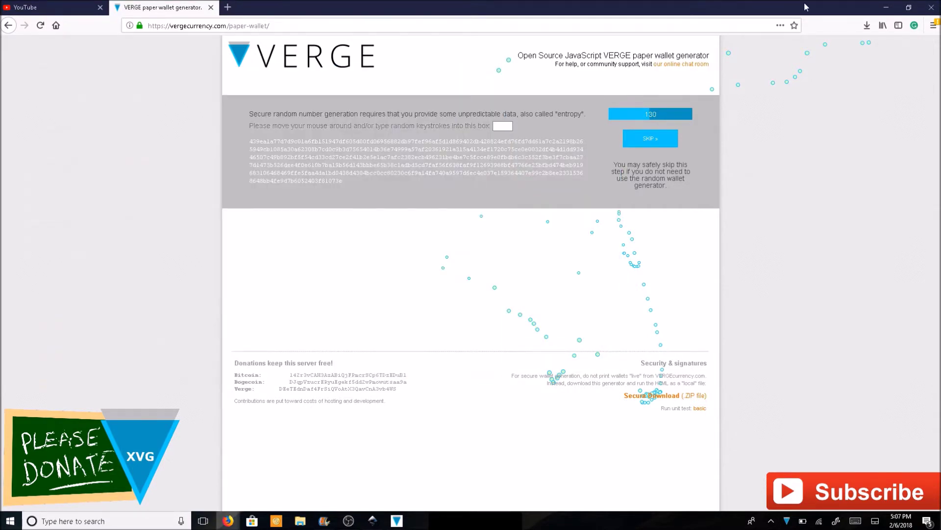
Minimize Firefox, check the VERGE Wallet's 20.70 XVG balance, and confirm Wi-Fi is off
{"action": "left_click", "coordinate": [889, 7]}
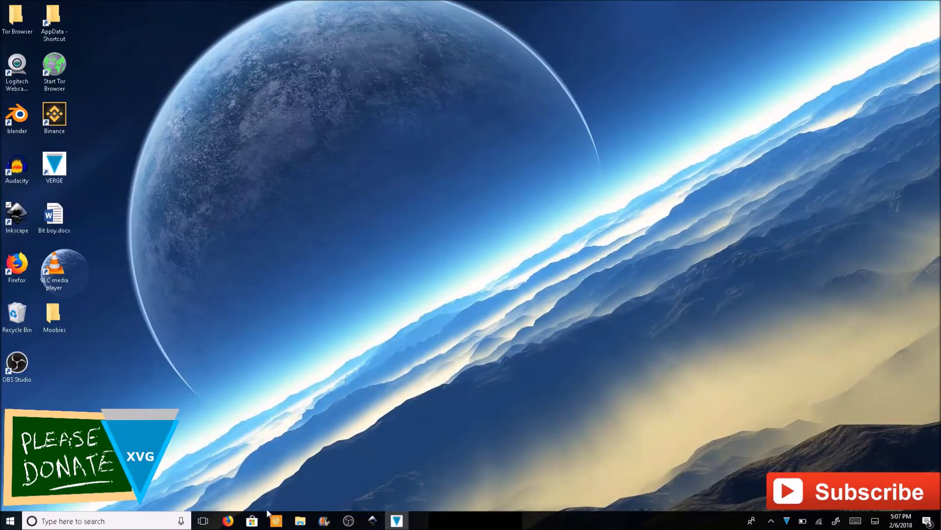
{"action": "mouse_move", "coordinate": [274, 519]}
{"action": "left_click", "coordinate": [255, 465]}
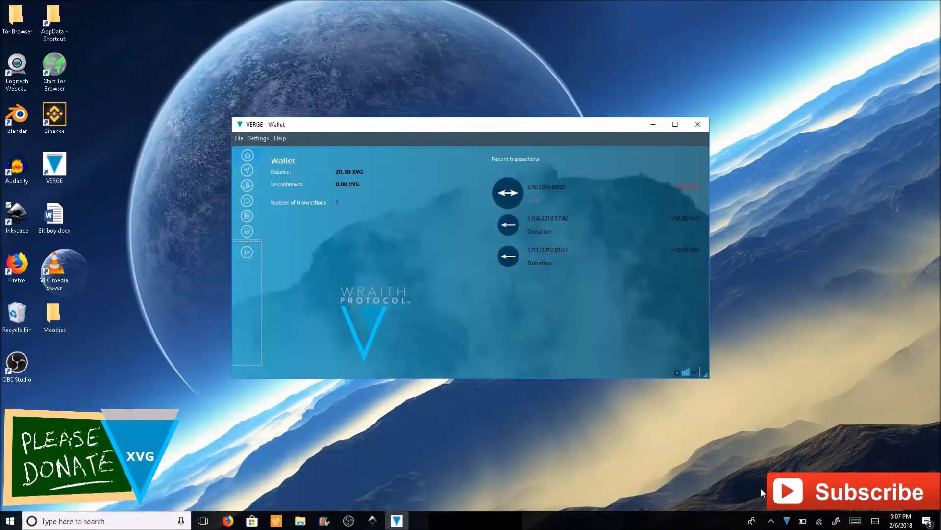
{"action": "left_click", "coordinate": [653, 125]}
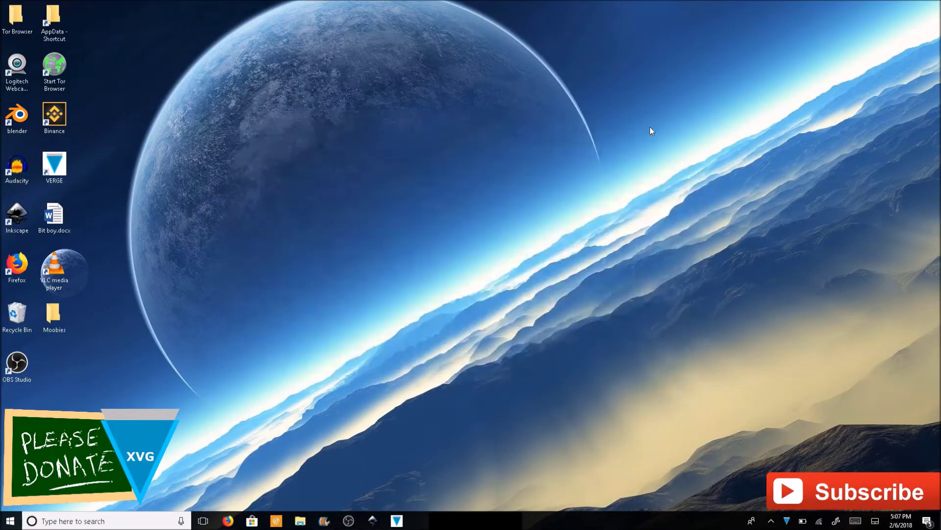
{"action": "left_click", "coordinate": [820, 521]}
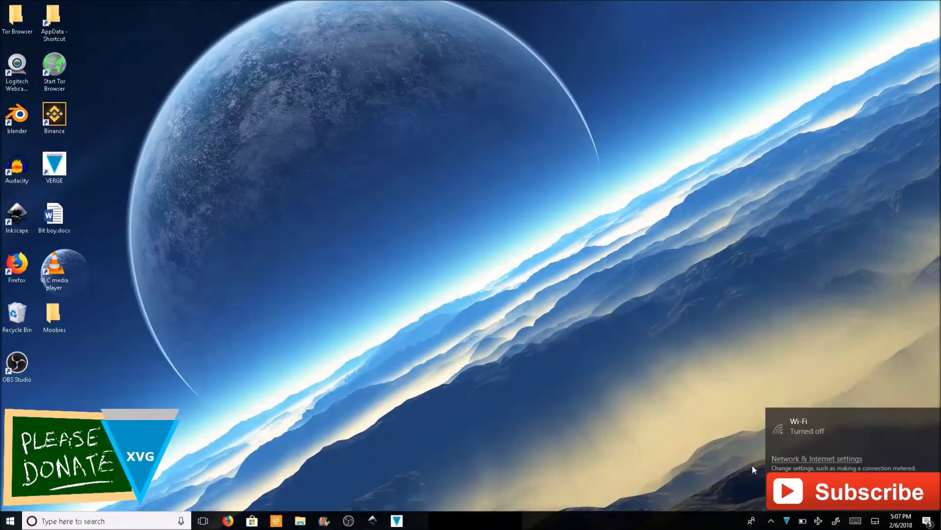
{"action": "left_click", "coordinate": [661, 433]}
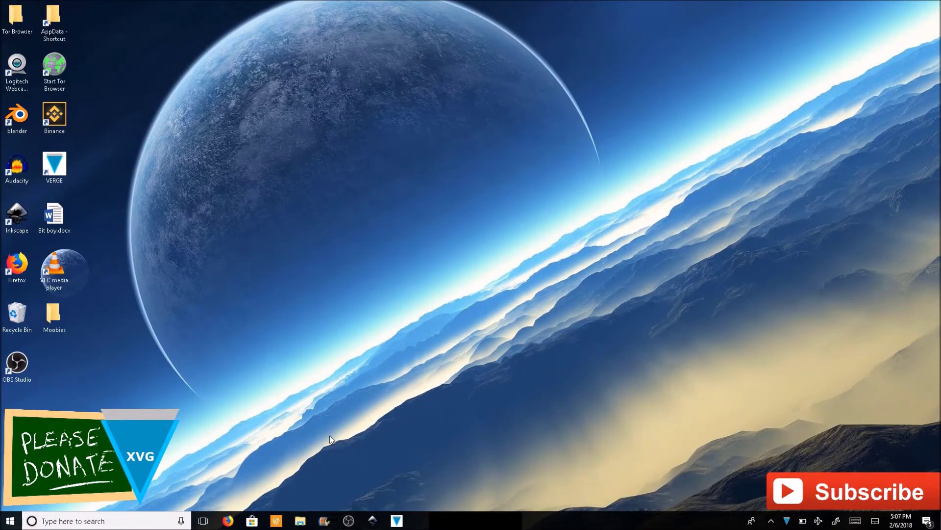
Open index.html from Documents > Verge > xvg-paperwallet in Firefox
{"action": "key", "text": "super+e"}
{"action": "left_click", "coordinate": [141, 266]}
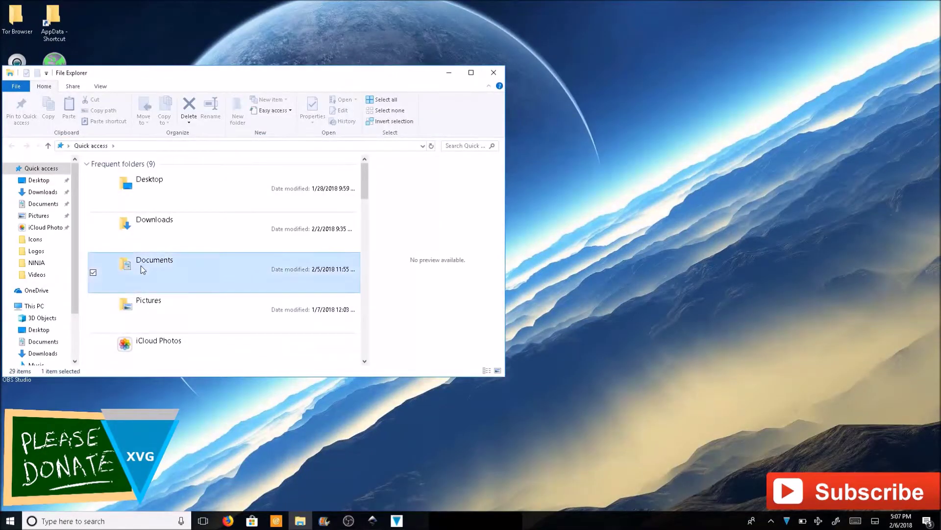
{"action": "double_click", "coordinate": [140, 265]}
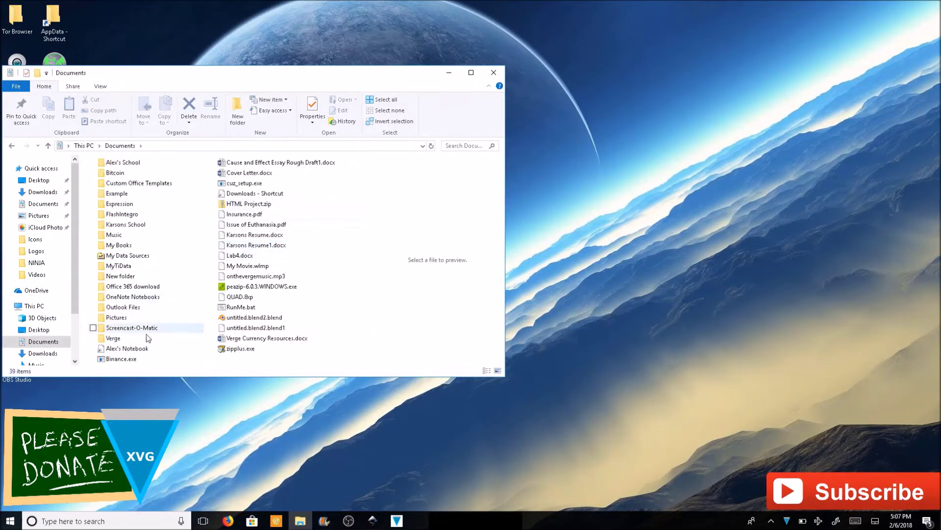
{"action": "double_click", "coordinate": [129, 338]}
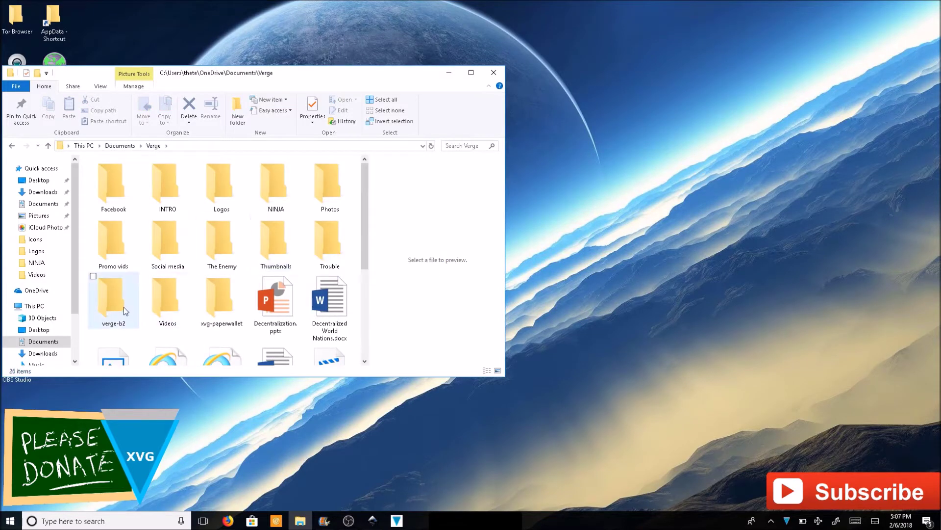
{"action": "double_click", "coordinate": [219, 300]}
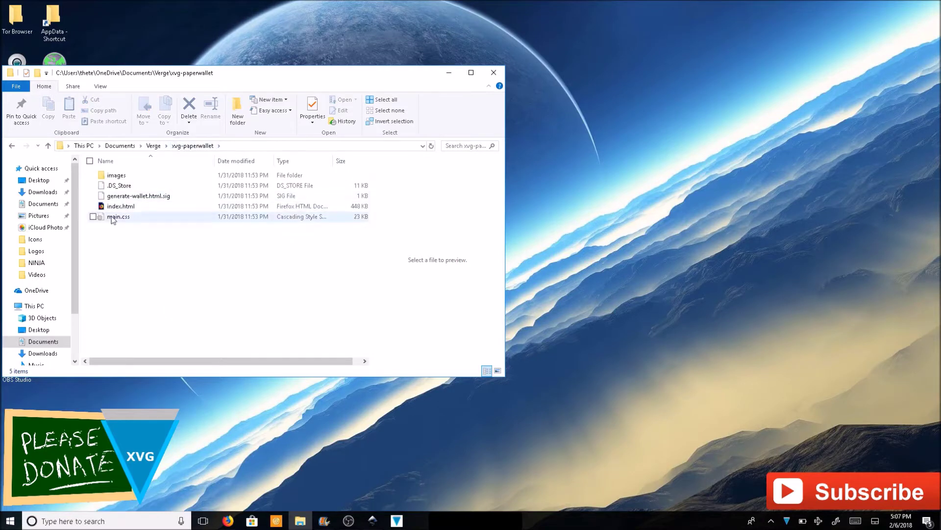
{"action": "left_click", "coordinate": [144, 207]}
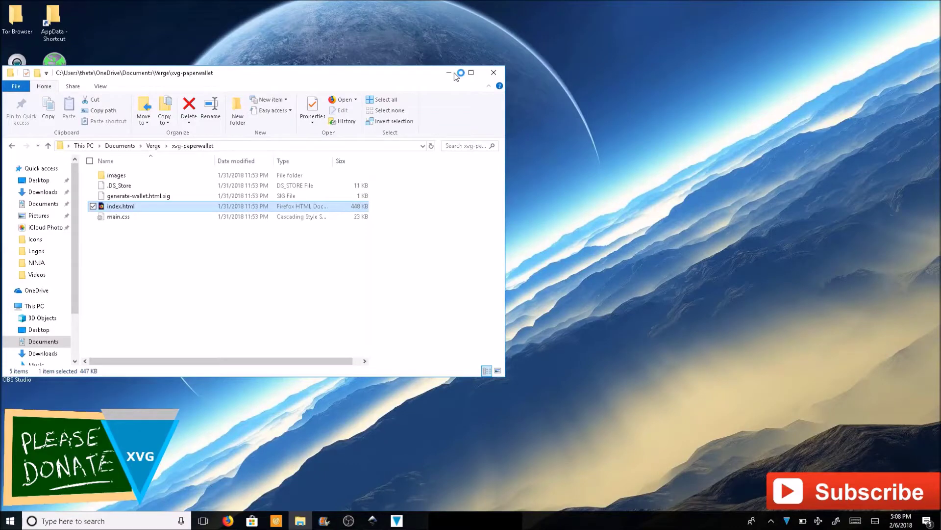
{"action": "key", "text": "Return"}
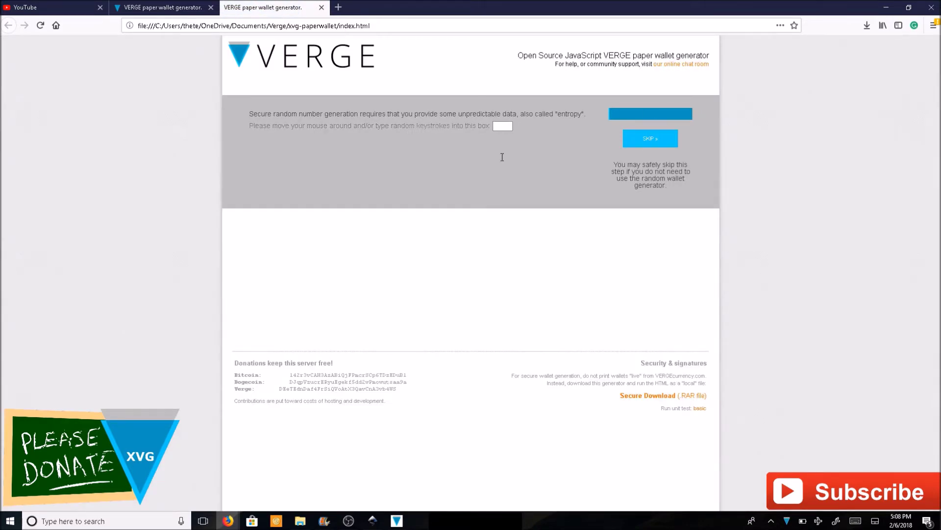
Feed entropy by moving the mouse and typing random keys into the entropy box
{"action": "mouse_move", "coordinate": [441, 268]}
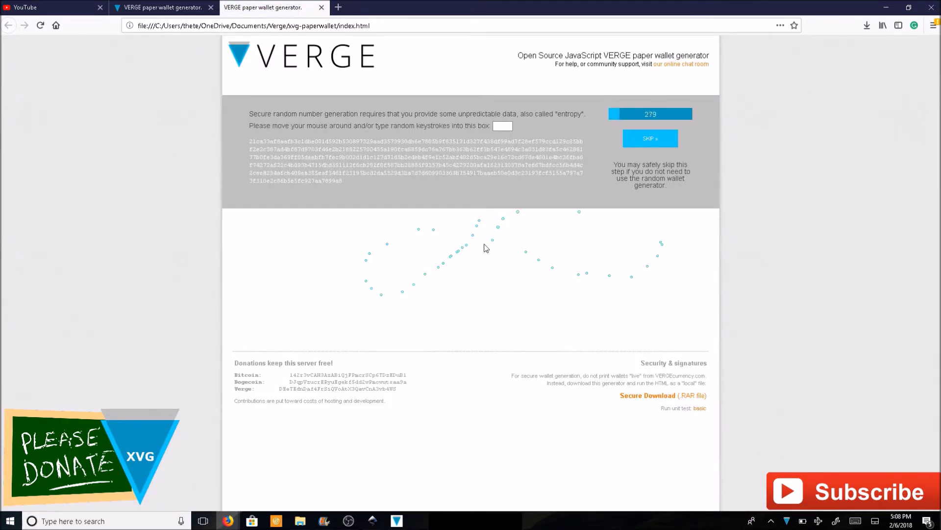
{"action": "mouse_move", "coordinate": [505, 277]}
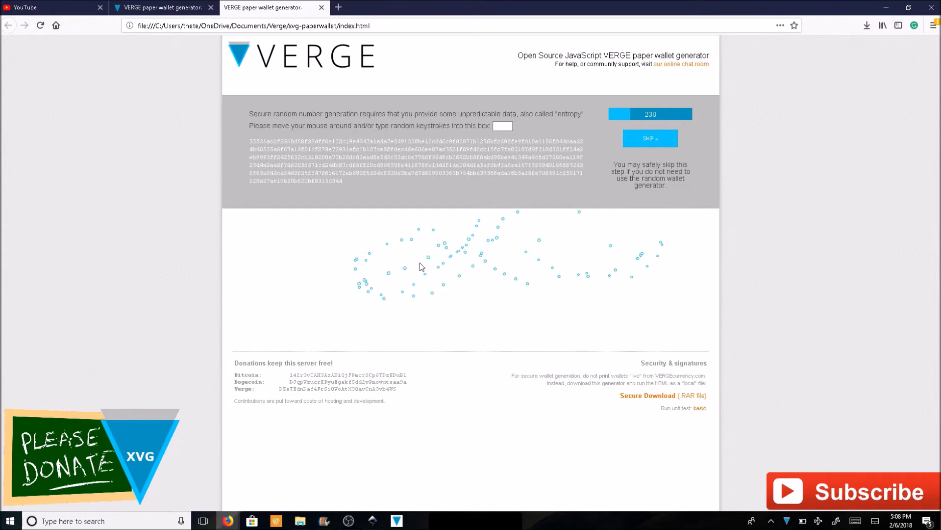
{"action": "left_click", "coordinate": [508, 126]}
{"action": "type", "text": "jsdgjsdf"}
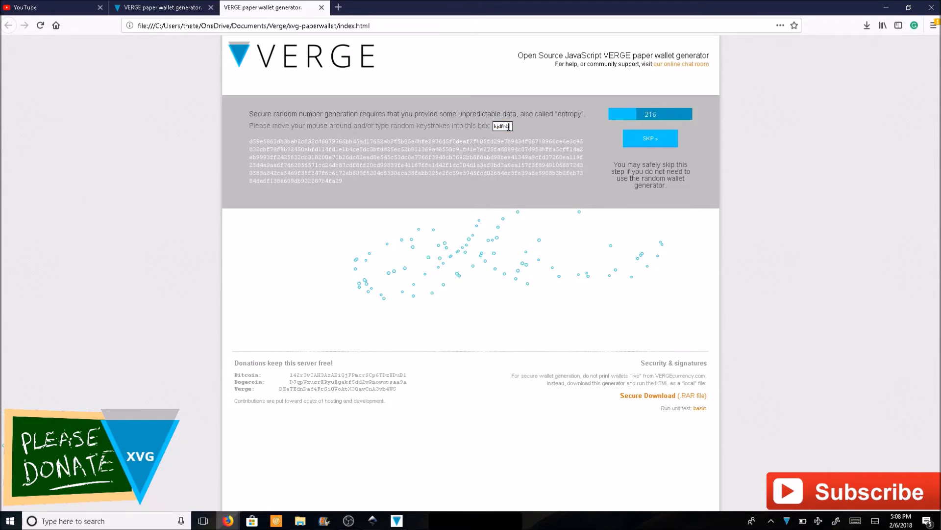
{"action": "type", "text": "uwjrrg"}
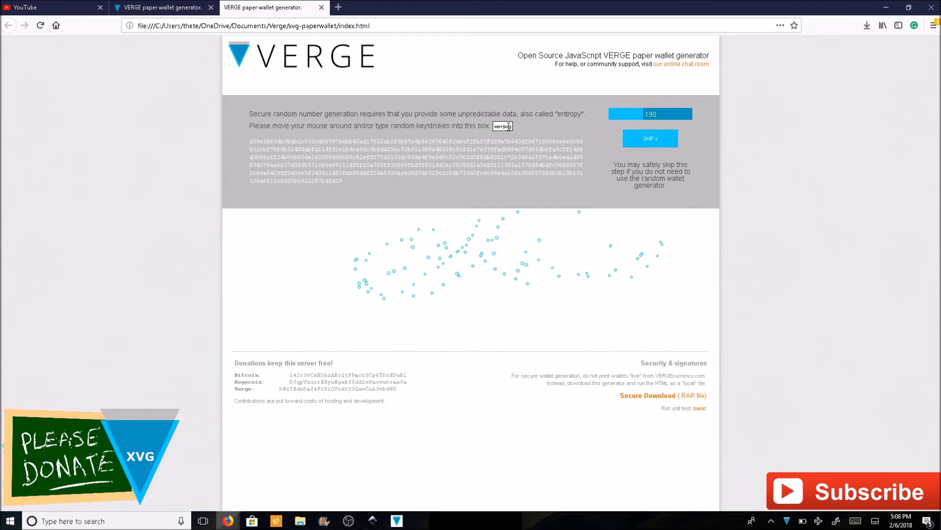
{"action": "type", "text": "j4r"}
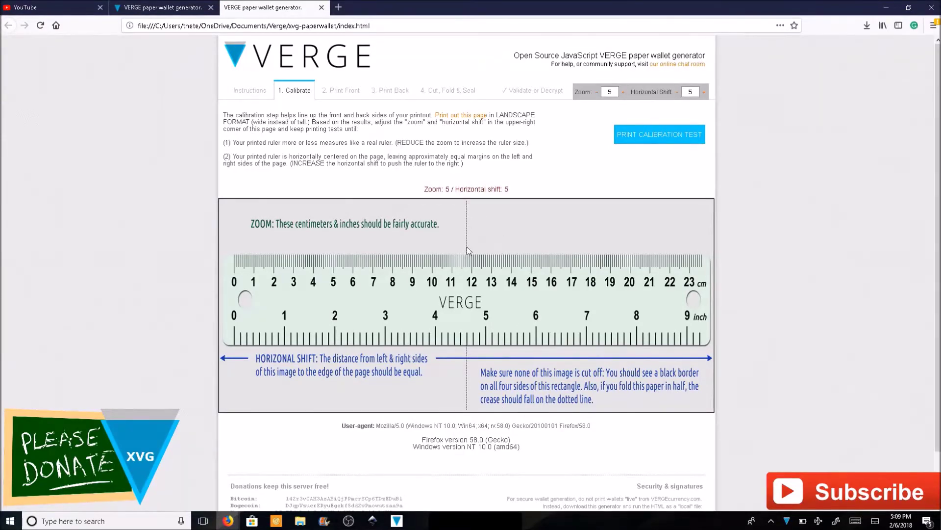
Print the calibration ruler test page with the printer set to Landscape
{"action": "left_click", "coordinate": [646, 139]}
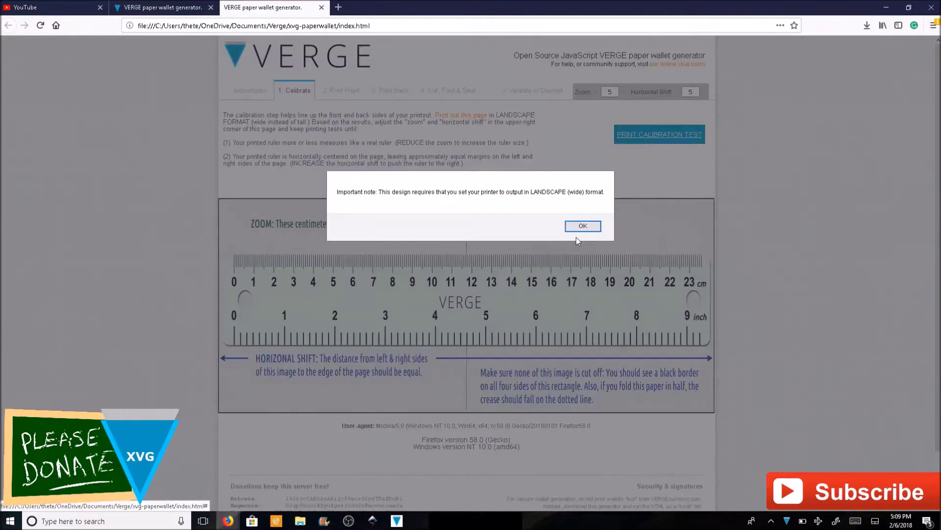
{"action": "left_click", "coordinate": [584, 226]}
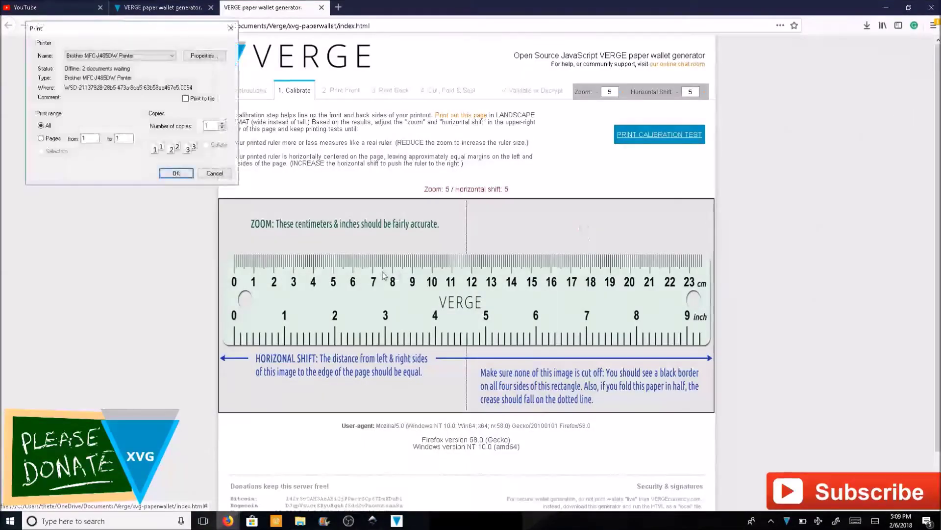
{"action": "left_click", "coordinate": [211, 57]}
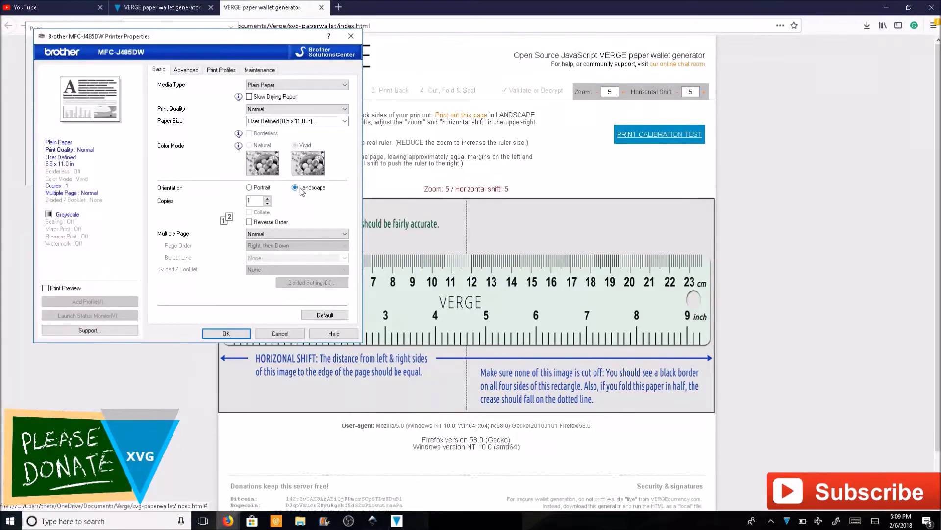
{"action": "left_click", "coordinate": [234, 335]}
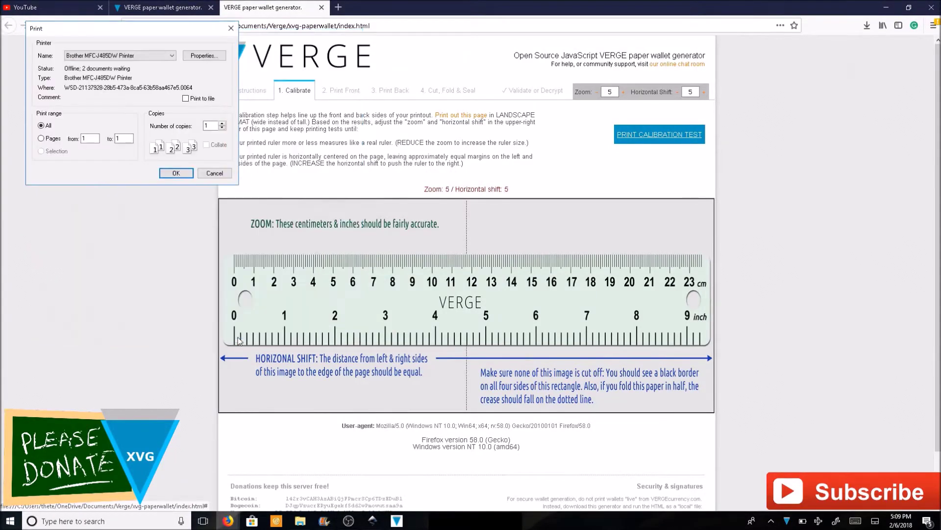
{"action": "left_click", "coordinate": [176, 173]}
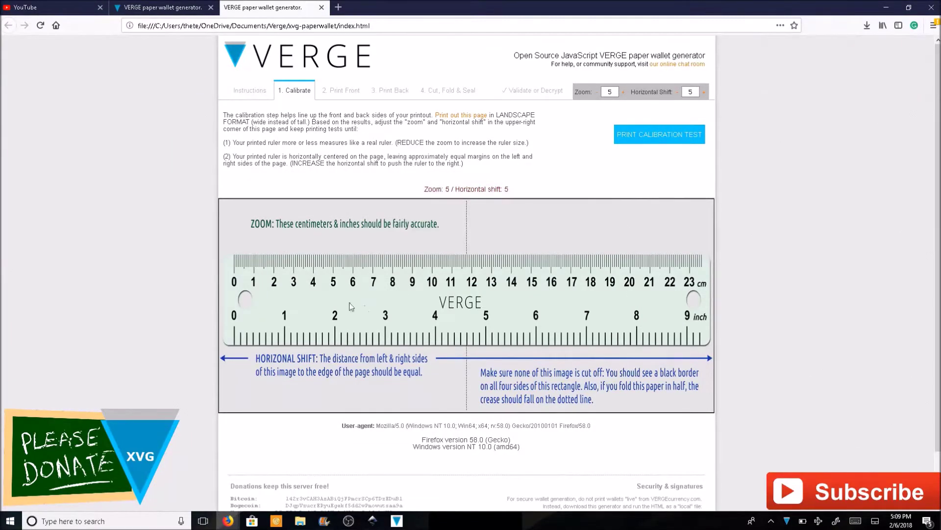
Go to the '2. Print Front' step and select the private key under the hooded image
{"action": "left_click", "coordinate": [349, 93]}
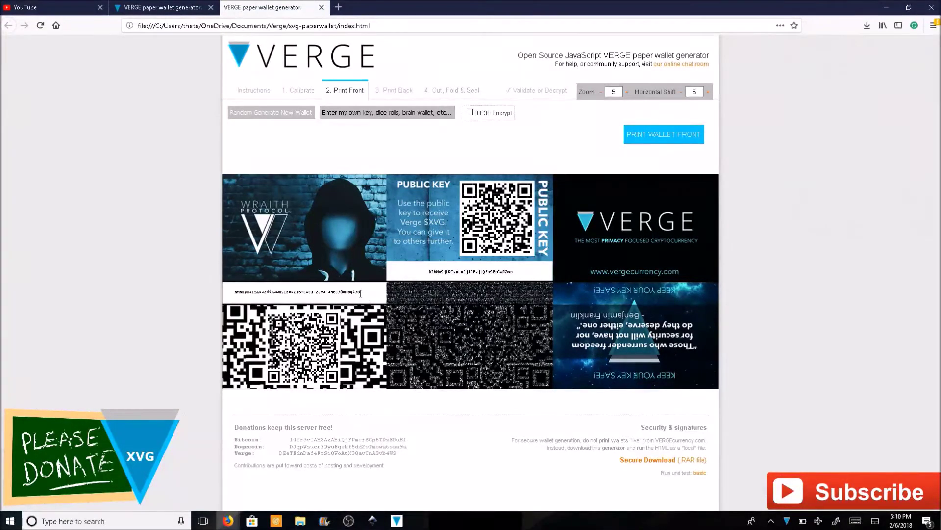
{"action": "left_click_drag", "start_coordinate": [360, 292], "coordinate": [236, 290]}
Copy the selected private key and view the wallet back design
{"action": "right_click", "coordinate": [236, 290]}
{"action": "left_click", "coordinate": [261, 296]}
{"action": "left_click", "coordinate": [397, 98]}
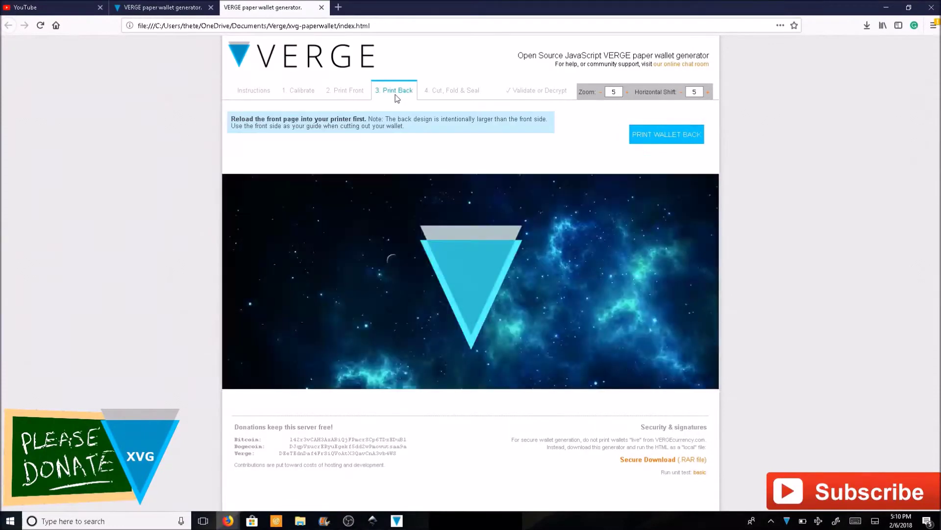
Review the Cut, Fold & Seal instructions, revisiting the front and back designs
{"action": "left_click", "coordinate": [465, 89]}
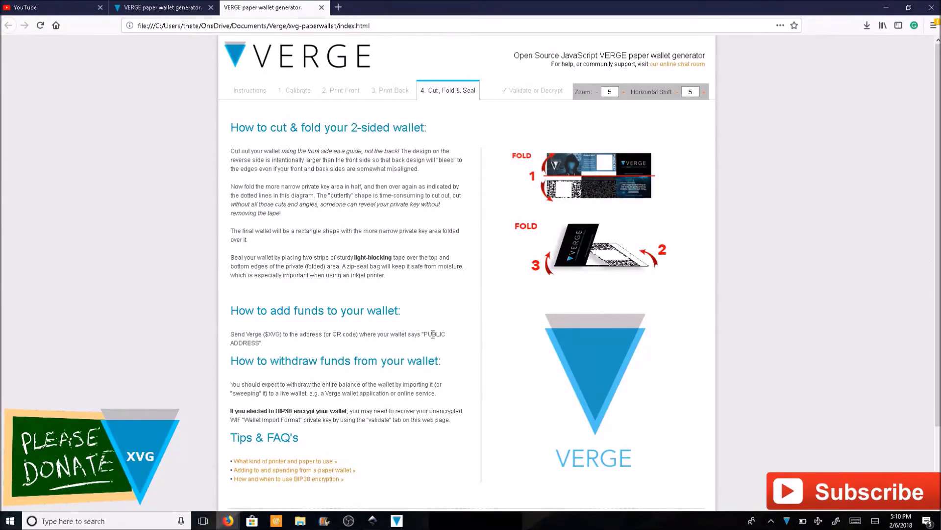
{"action": "left_click", "coordinate": [350, 89]}
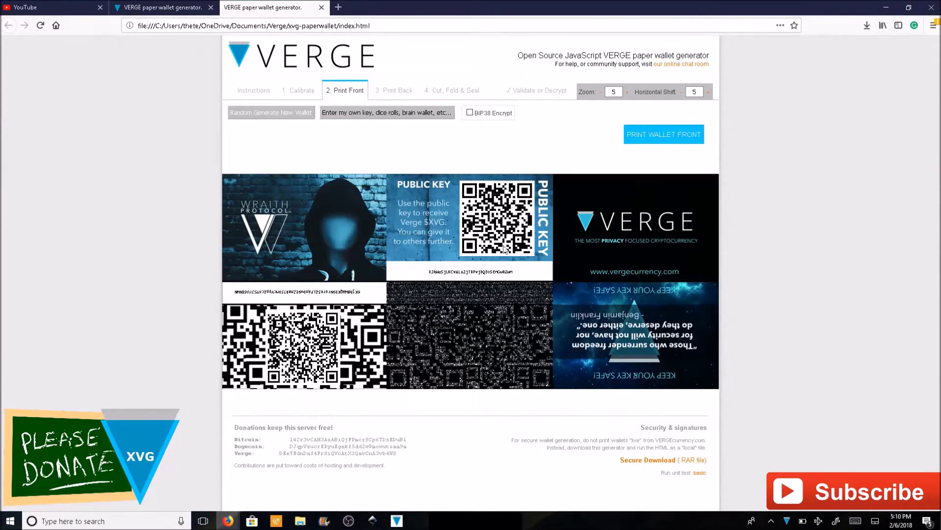
{"action": "left_click", "coordinate": [401, 95]}
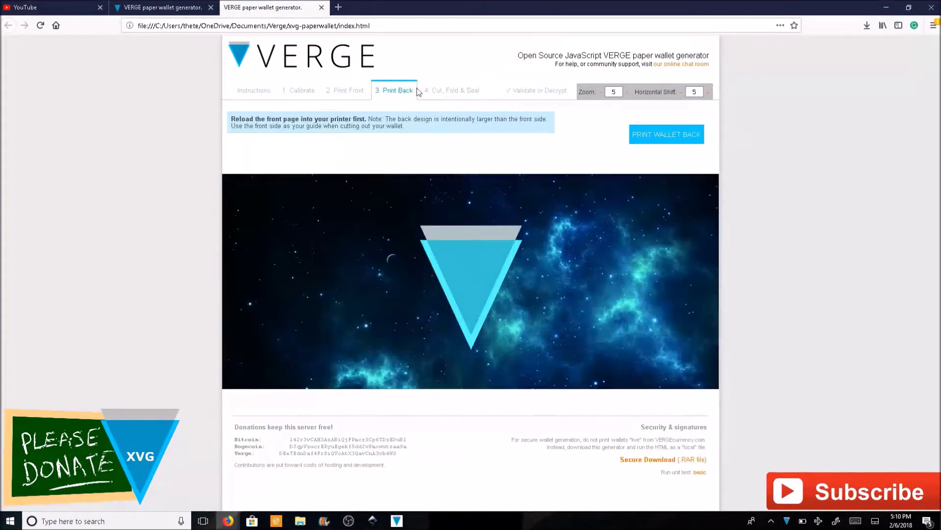
{"action": "left_click", "coordinate": [447, 87]}
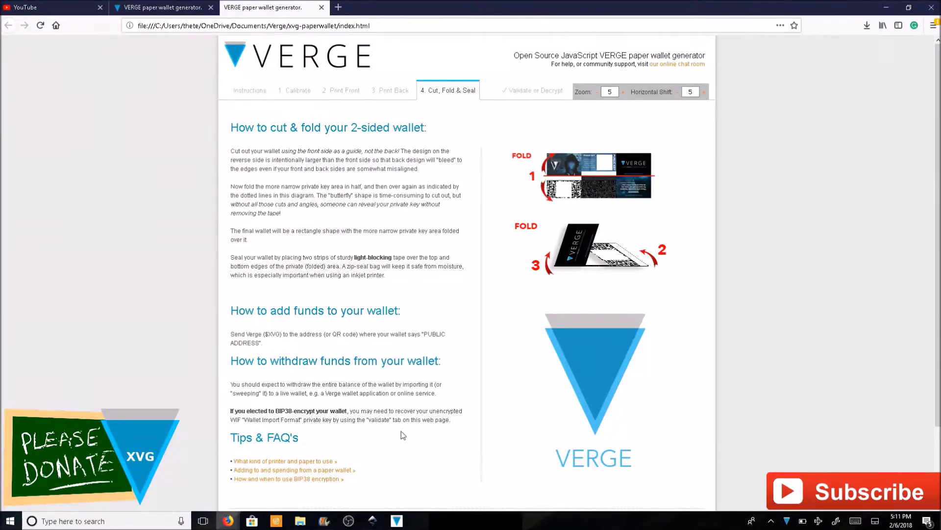
Look through the wallet's back and front designs, then return to the private key validation page
{"action": "left_click", "coordinate": [528, 93]}
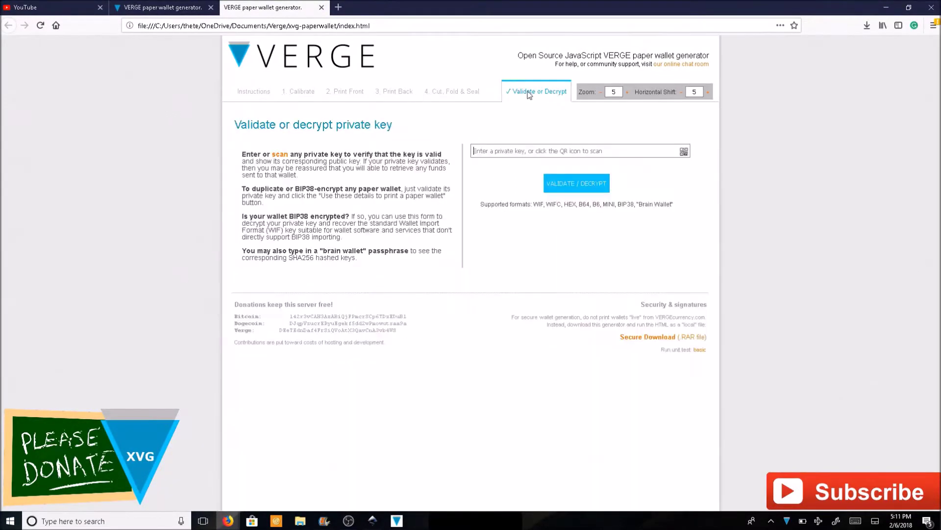
{"action": "left_click", "coordinate": [396, 93]}
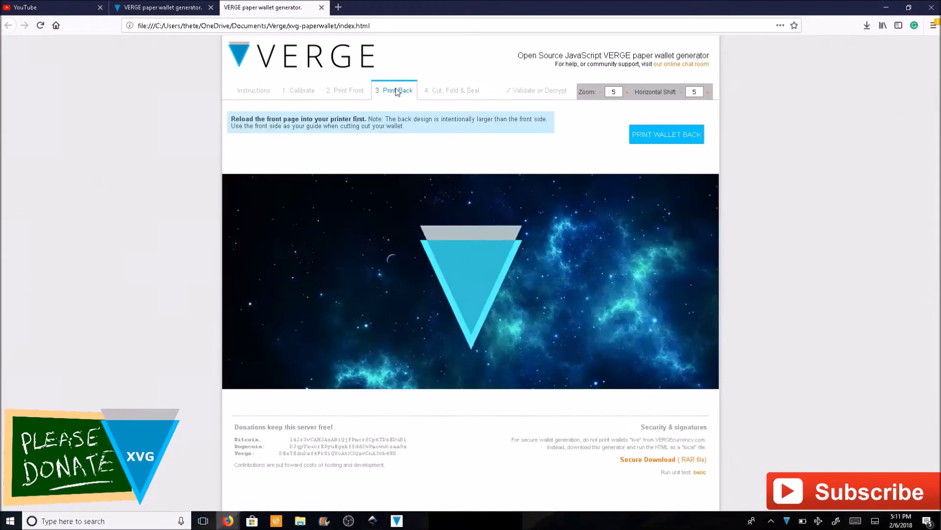
{"action": "left_click", "coordinate": [345, 91]}
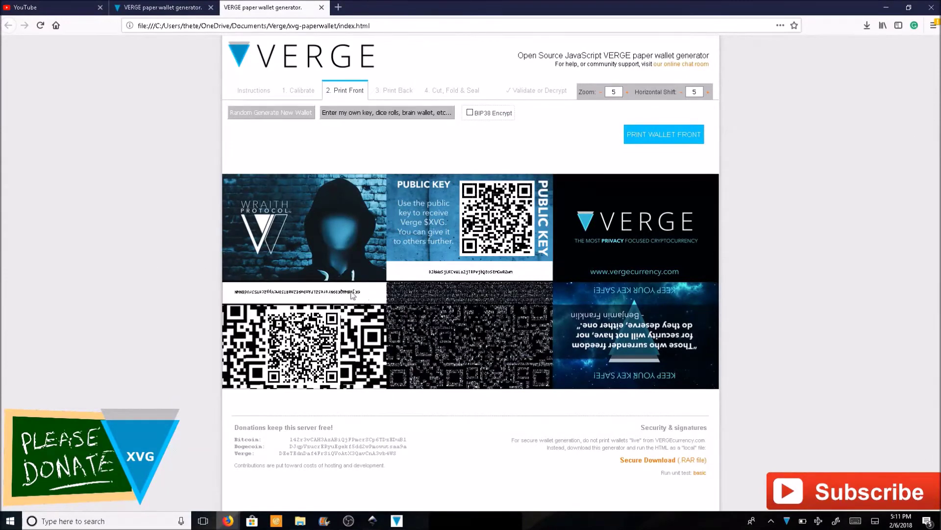
{"action": "left_click", "coordinate": [551, 93]}
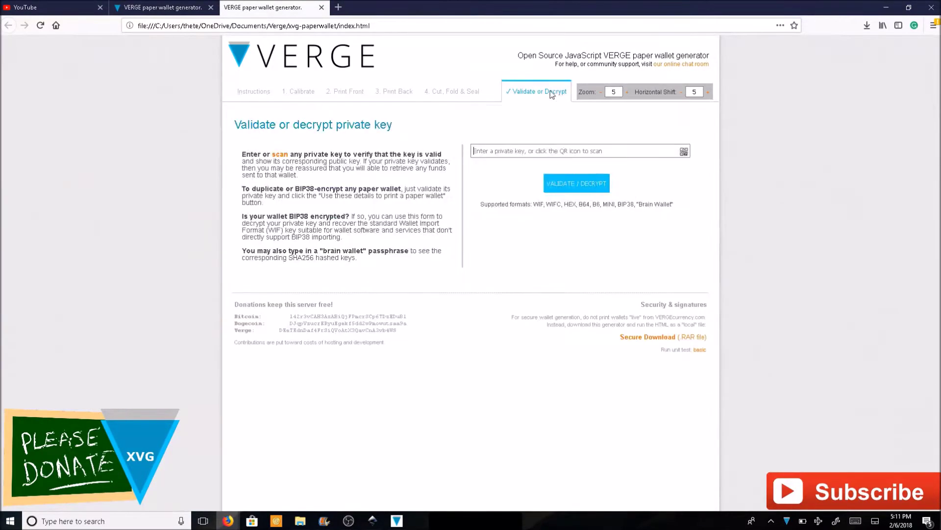
Paste the copied private key into the validation field and validate it
{"action": "right_click", "coordinate": [556, 157]}
{"action": "left_click", "coordinate": [578, 199]}
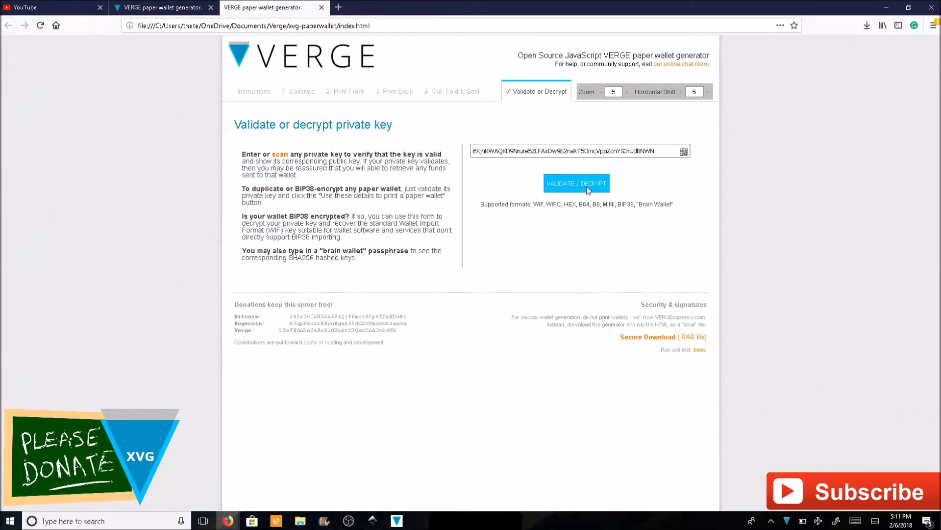
{"action": "left_click", "coordinate": [587, 187]}
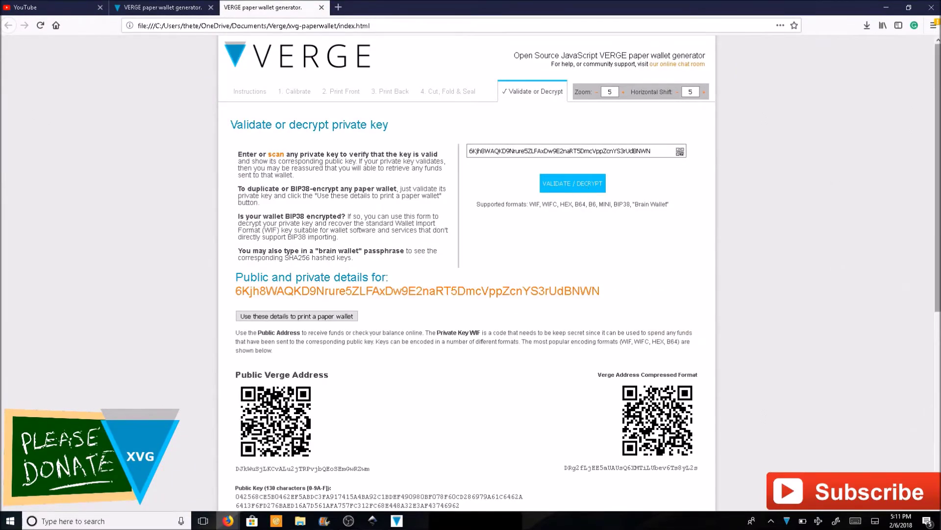
Scroll down to the Public Verge Address and Private Key WIF blocks
{"action": "scroll", "coordinate": [854, 164], "scroll_direction": "down", "scroll_amount": 3}
{"action": "scroll", "coordinate": [221, 369], "scroll_direction": "down", "scroll_amount": 2}
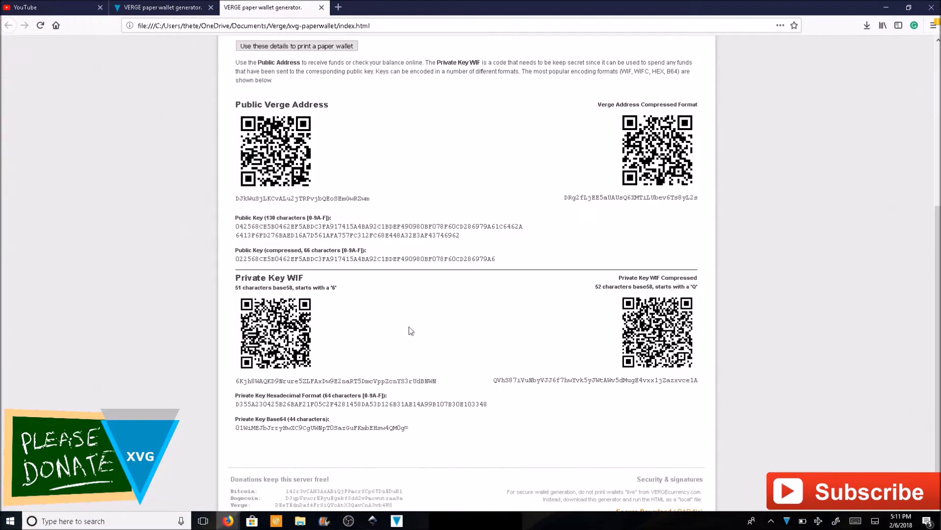
{"action": "scroll", "coordinate": [604, 213], "scroll_direction": "up", "scroll_amount": 5}
{"action": "scroll", "coordinate": [604, 213], "scroll_direction": "down", "scroll_amount": 5}
{"action": "scroll", "coordinate": [432, 390], "scroll_direction": "down", "scroll_amount": 2}
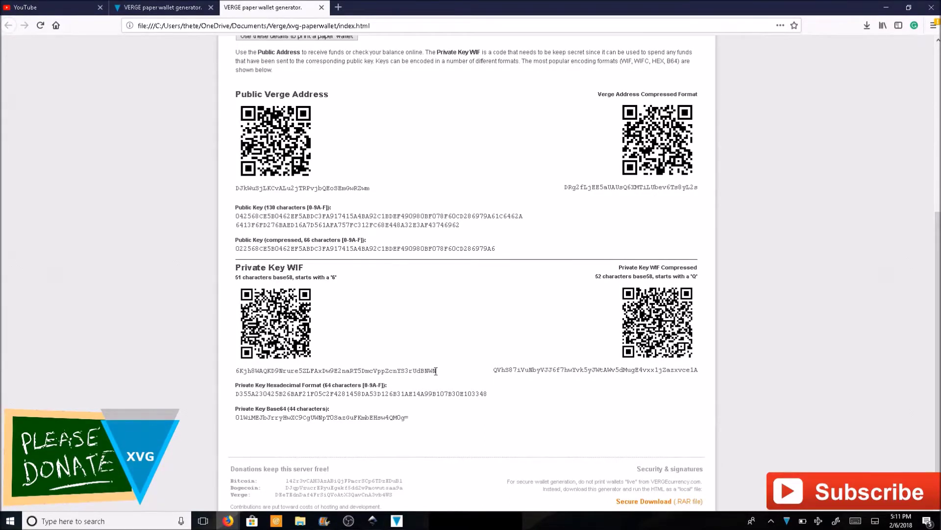
Copy the Private Key WIF string from the paper wallet page
{"action": "left_click_drag", "start_coordinate": [436, 371], "coordinate": [238, 370]}
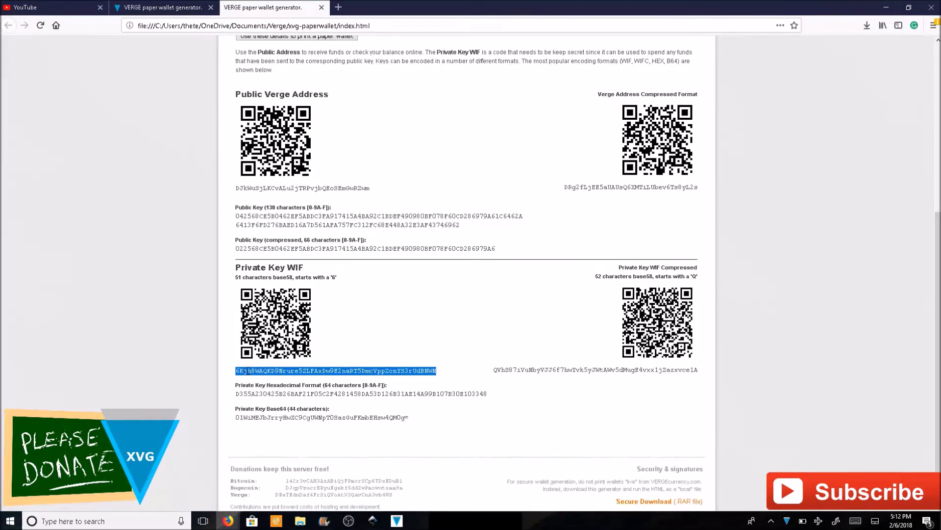
{"action": "right_click", "coordinate": [248, 373]}
{"action": "left_click", "coordinate": [272, 379]}
Launch Word 2016 from the Windows search with 'word'
{"action": "left_click", "coordinate": [155, 524]}
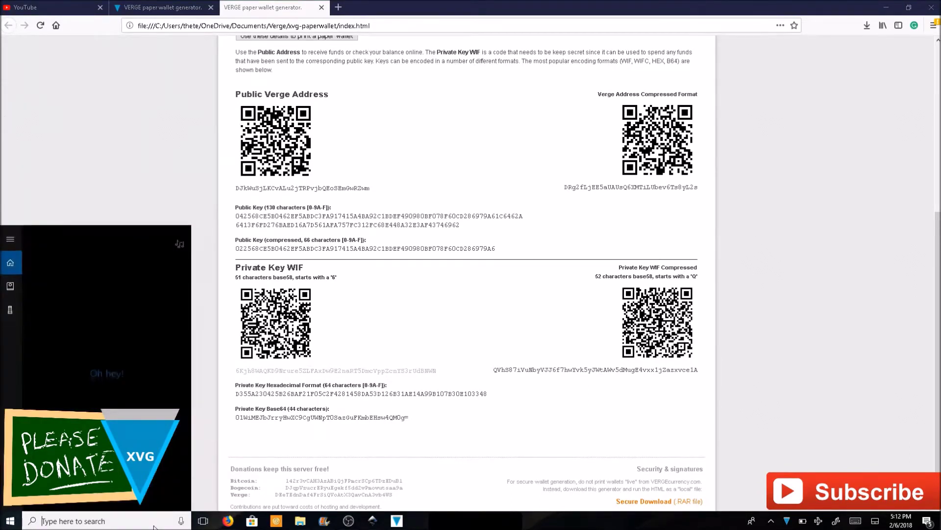
{"action": "type", "text": "word"}
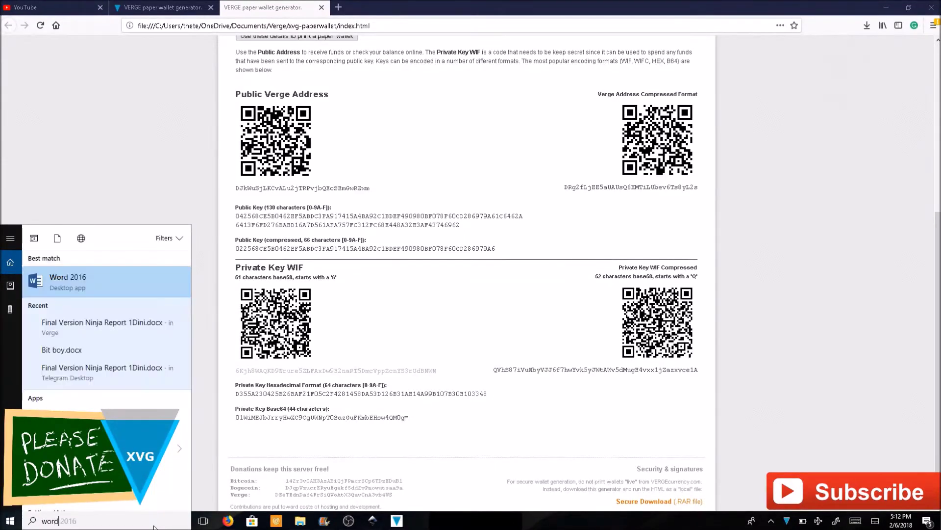
{"action": "key", "text": "Return"}
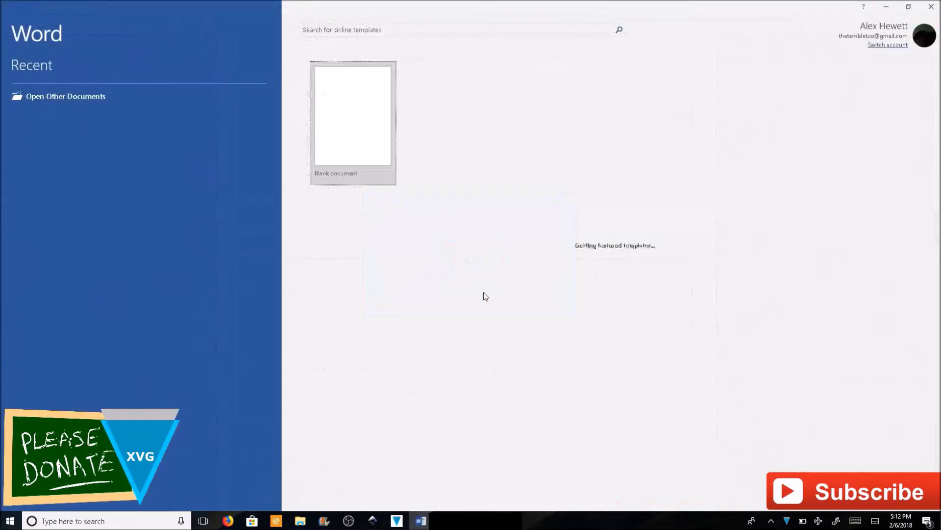
In a new blank document, type 'Public:' and 'Private:' and paste the WIF key below Private:
{"action": "left_click", "coordinate": [378, 134]}
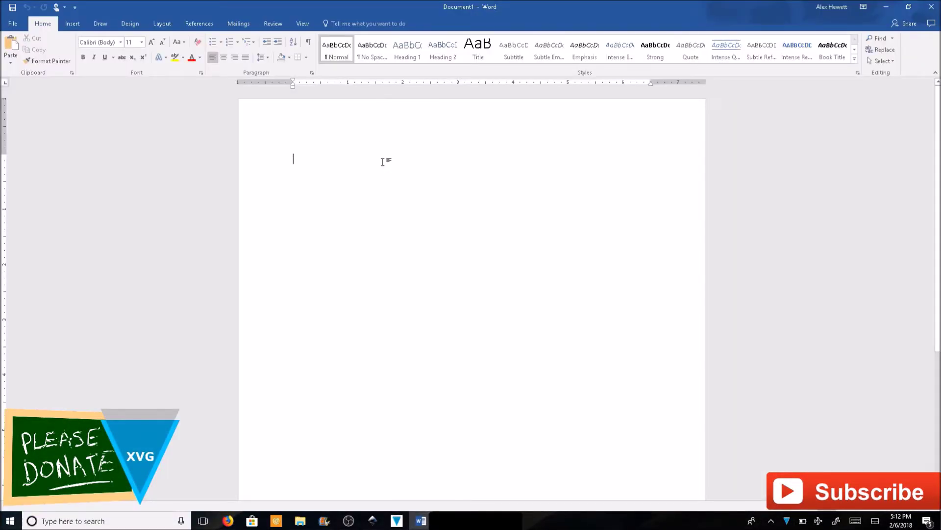
{"action": "type", "text": "Publi"}
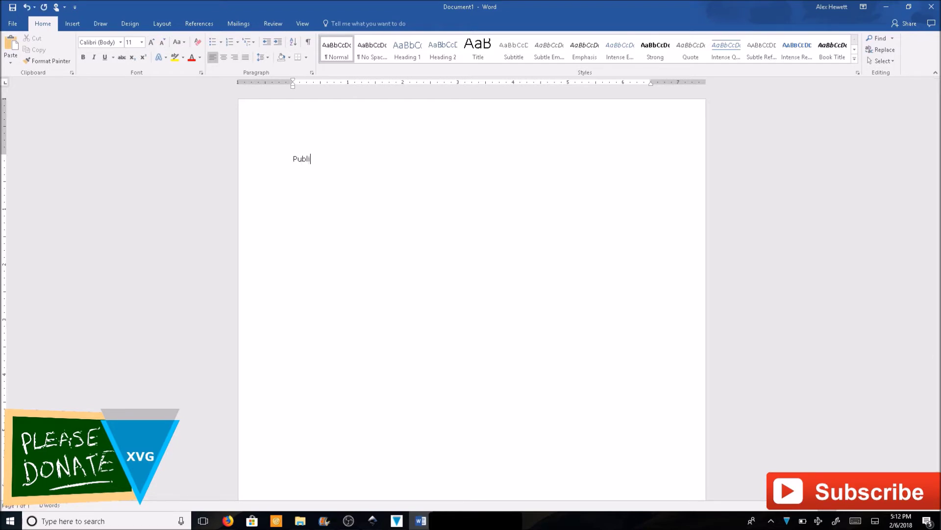
{"action": "type", "text": "c"}
{"action": "type", "text": ":  "}
{"action": "type", "text": "Priv"}
{"action": "type", "text": "ate:"}
{"action": "key", "text": "Return"}
{"action": "key", "text": "ctrl+v"}
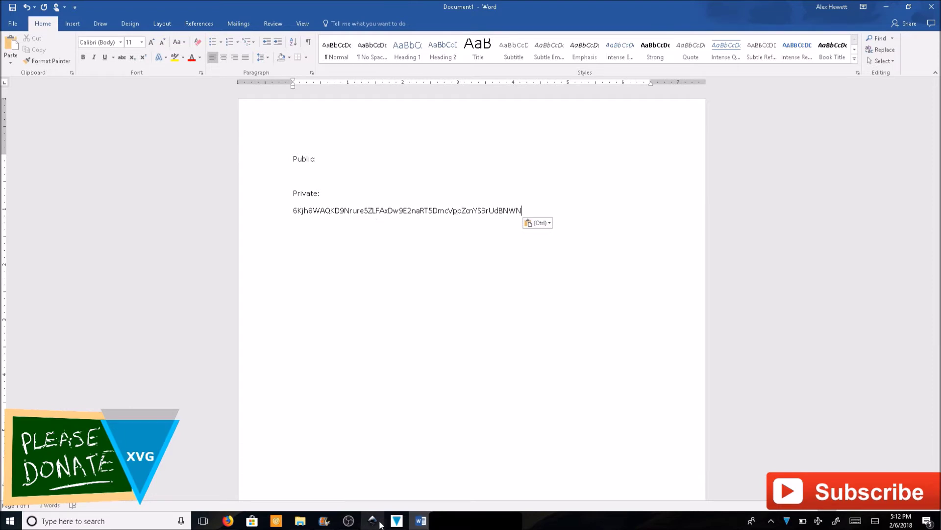
Copy the public Verge address from the paper wallet page and paste it under Public:
{"action": "left_click", "coordinate": [397, 521]}
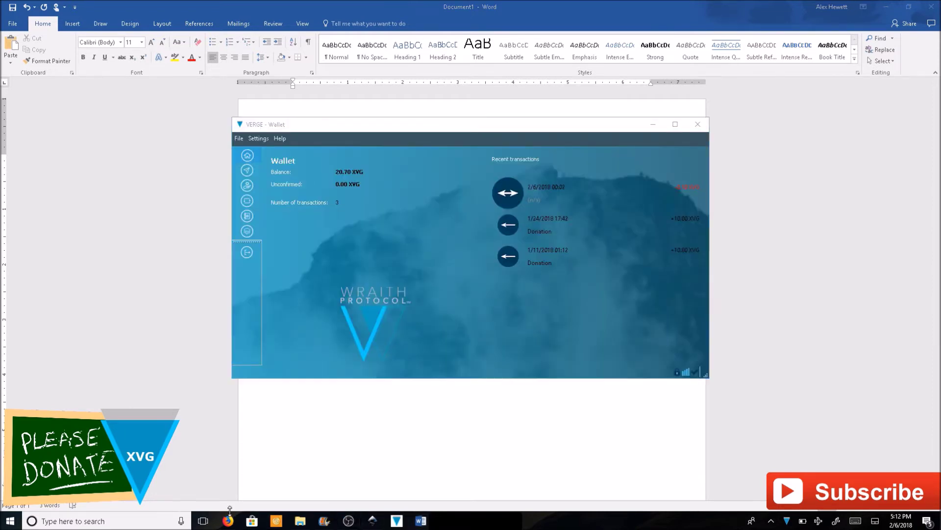
{"action": "mouse_move", "coordinate": [228, 520]}
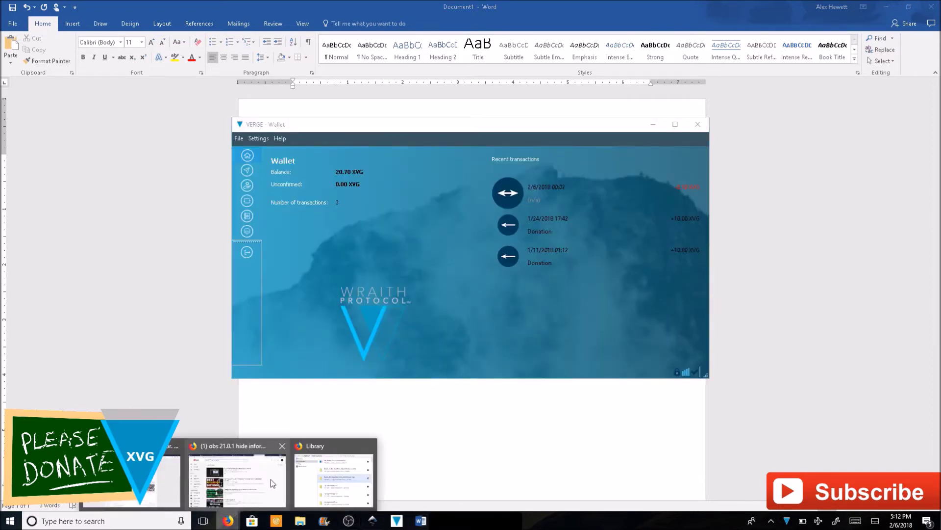
{"action": "left_click", "coordinate": [167, 494]}
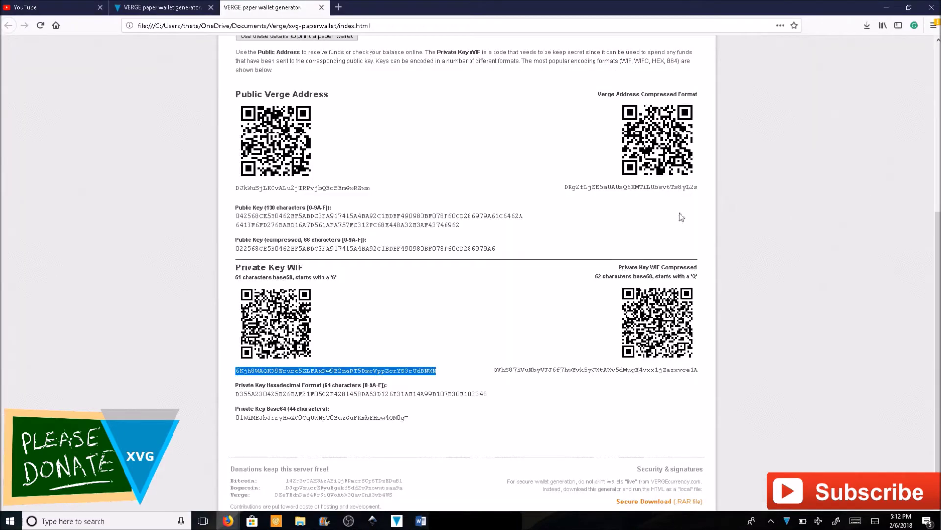
{"action": "left_click_drag", "start_coordinate": [370, 186], "coordinate": [329, 186]}
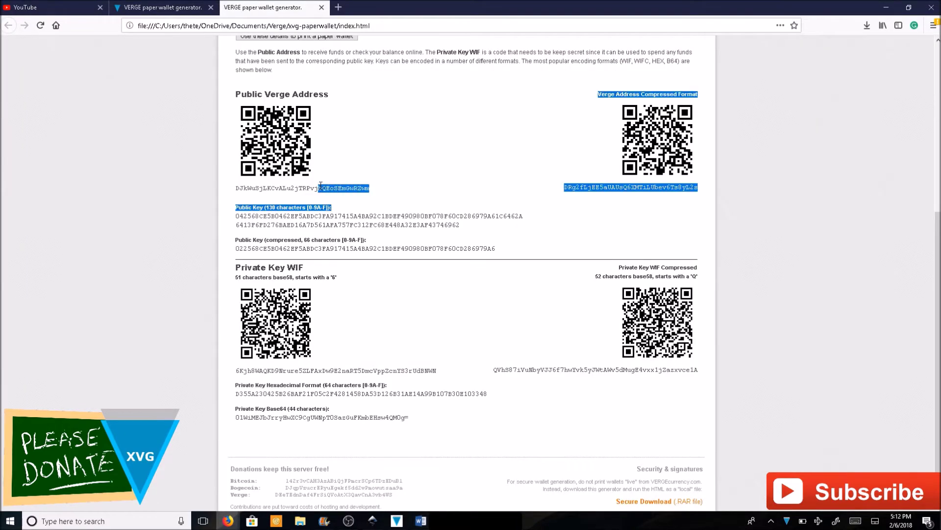
{"action": "left_click", "coordinate": [321, 186]}
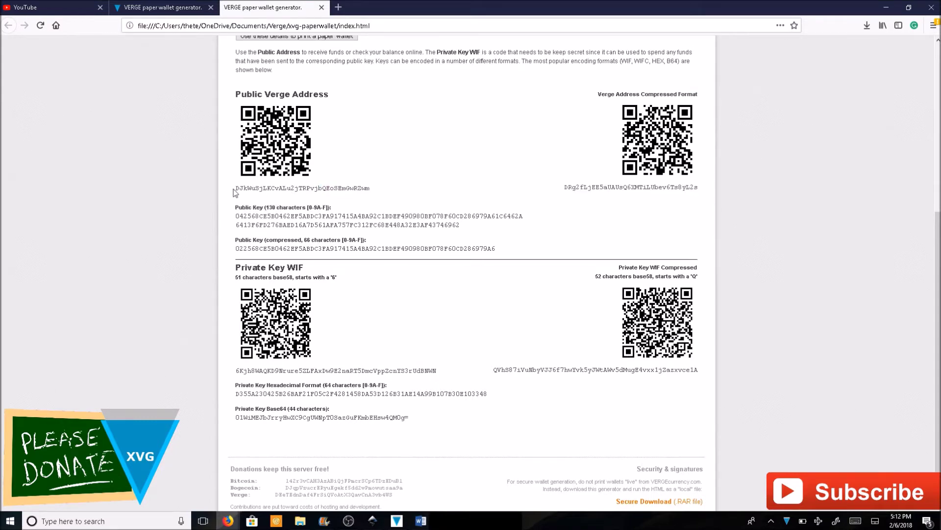
{"action": "left_click_drag", "start_coordinate": [236, 187], "coordinate": [368, 184]}
{"action": "right_click", "coordinate": [355, 186]}
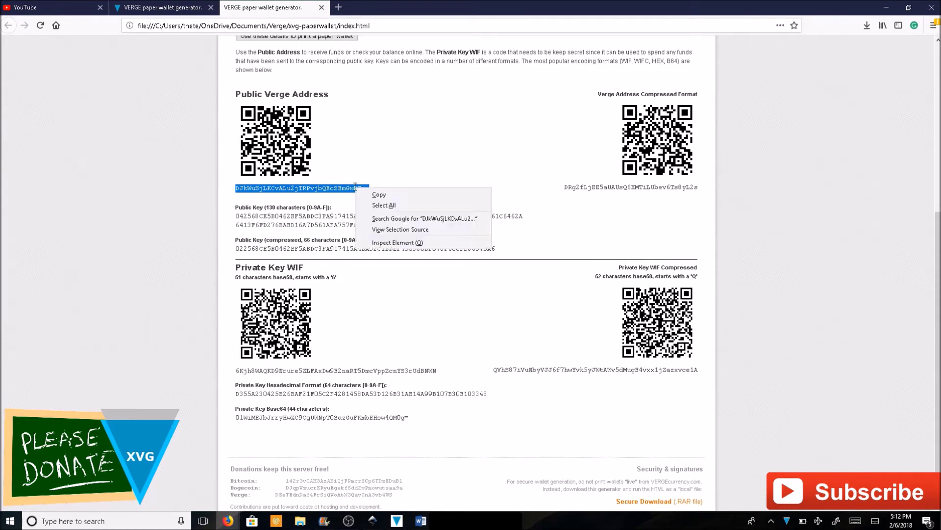
{"action": "left_click", "coordinate": [379, 195]}
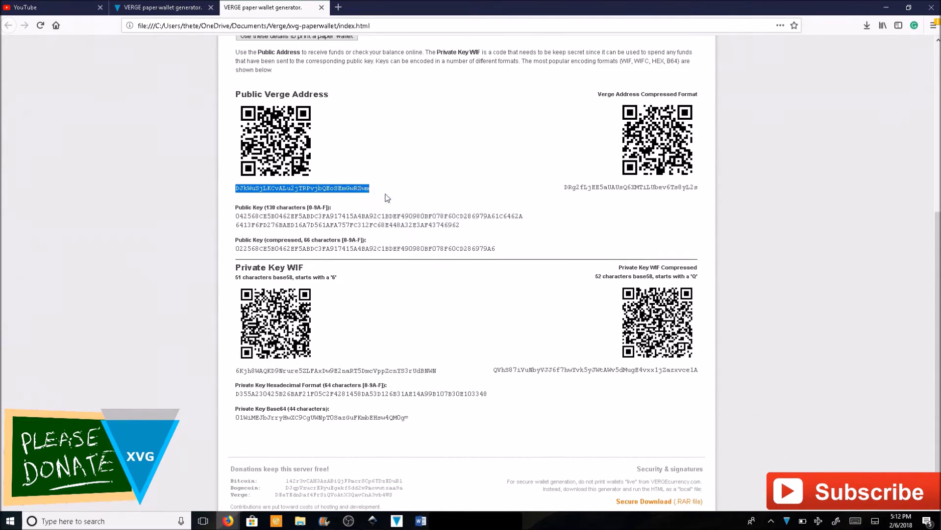
{"action": "left_click", "coordinate": [422, 524]}
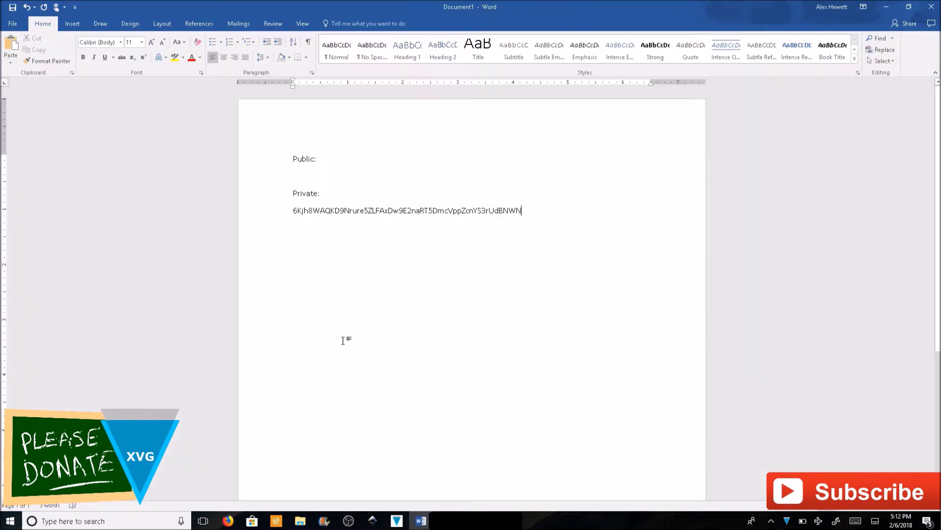
{"action": "left_click", "coordinate": [308, 174]}
{"action": "key", "text": "ctrl+v"}
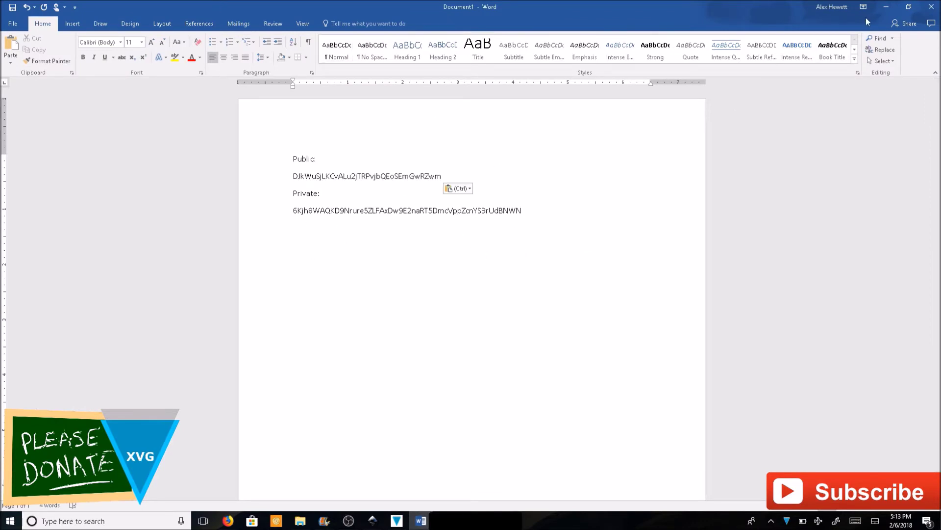
Snip the top of the wallet page with the Snipping Tool, then discard the snip unsaved
{"action": "left_click", "coordinate": [895, 10]}
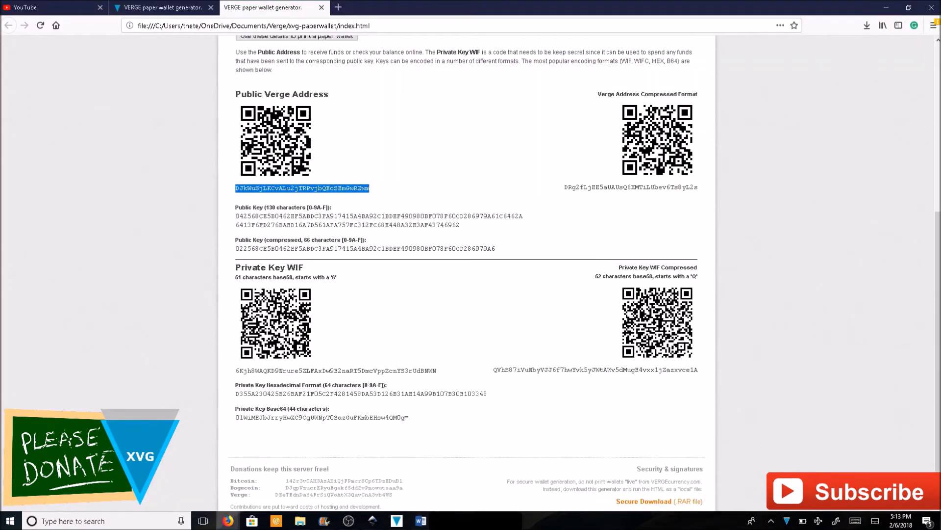
{"action": "scroll", "coordinate": [915, 180], "scroll_direction": "up", "scroll_amount": 5}
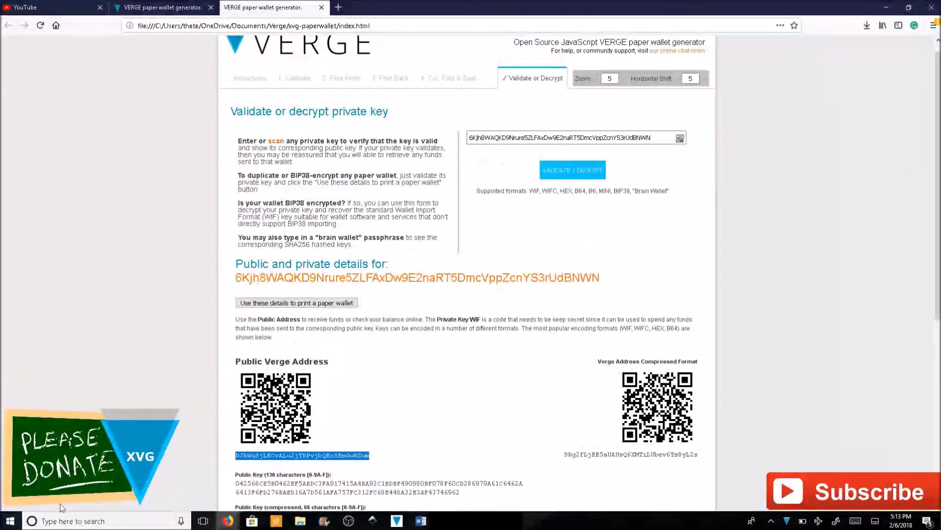
{"action": "left_click", "coordinate": [72, 520]}
{"action": "type", "text": "snip"}
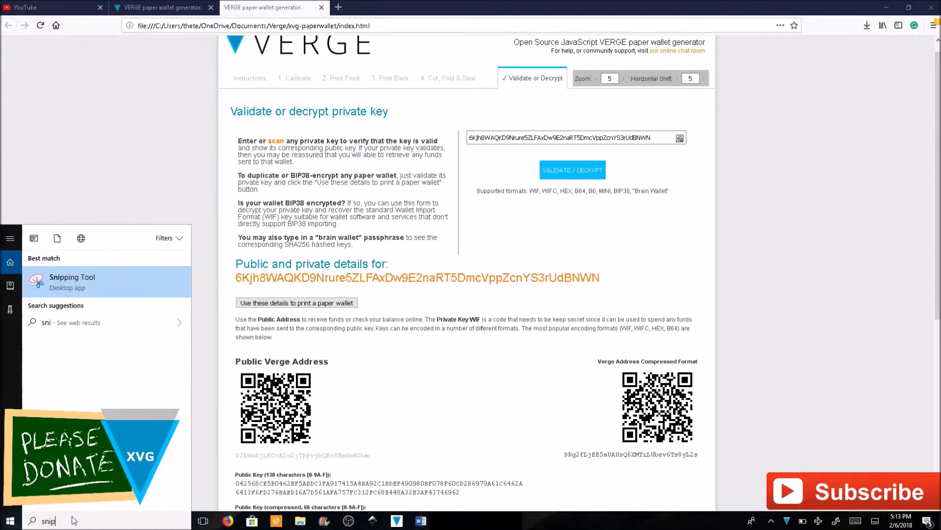
{"action": "left_click", "coordinate": [82, 285]}
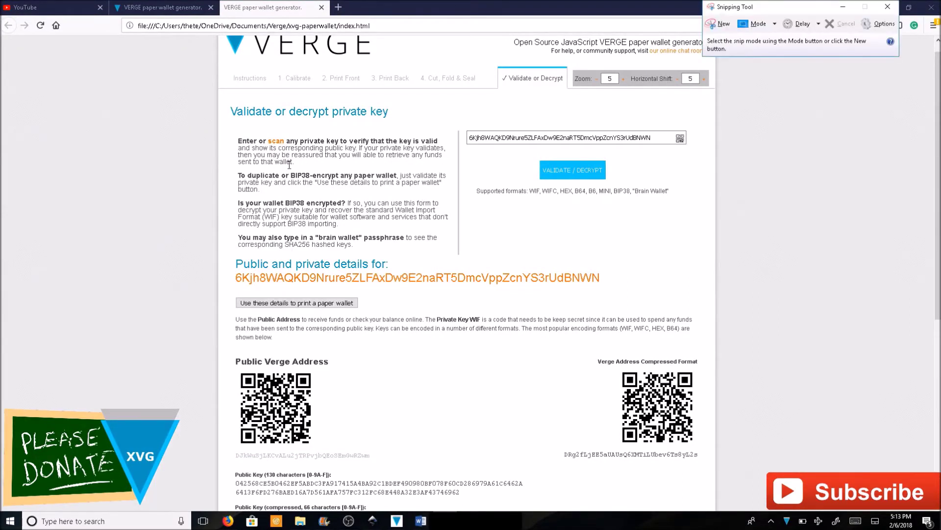
{"action": "left_click", "coordinate": [721, 21]}
{"action": "left_click_drag", "start_coordinate": [305, 129], "coordinate": [693, 330]}
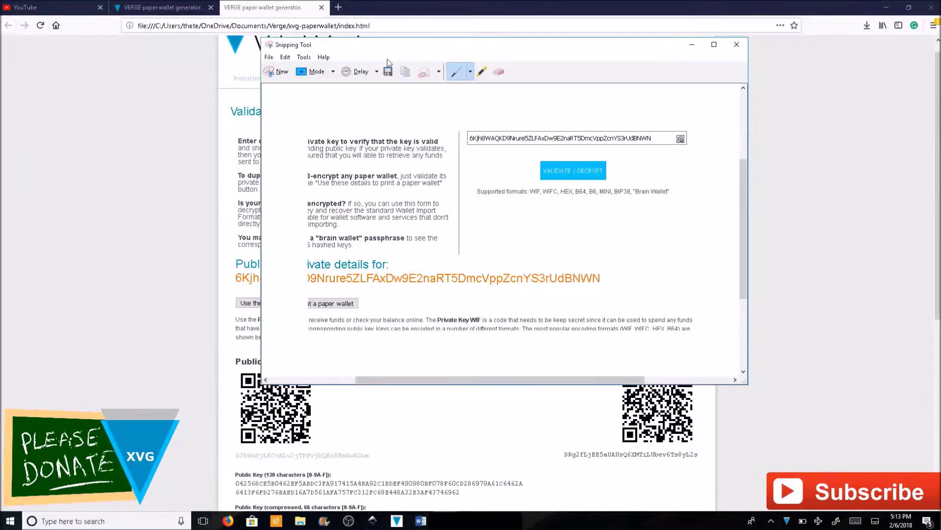
{"action": "left_click", "coordinate": [736, 45]}
{"action": "left_click", "coordinate": [545, 223]}
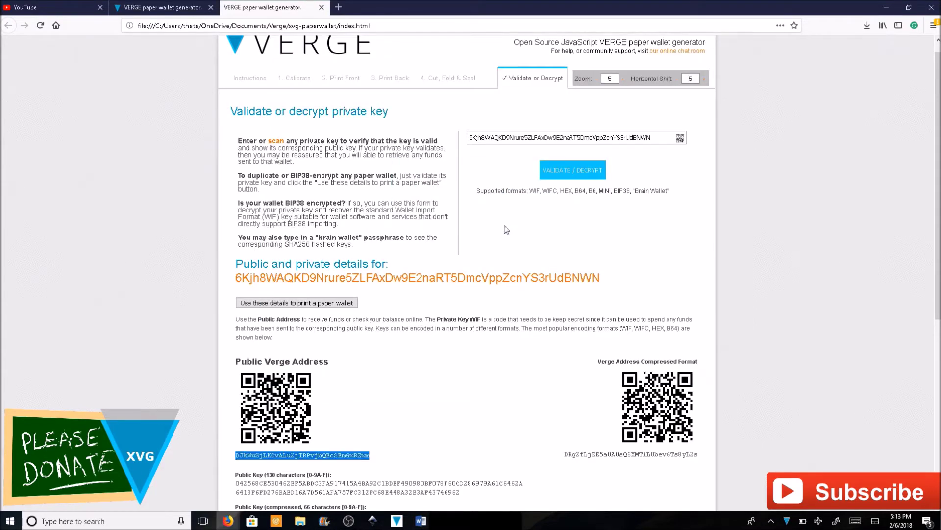
View the Cut, Fold & Seal, Print Back and Print Front pages of the paper wallet
{"action": "scroll", "coordinate": [466, 269], "scroll_direction": "down", "scroll_amount": 5}
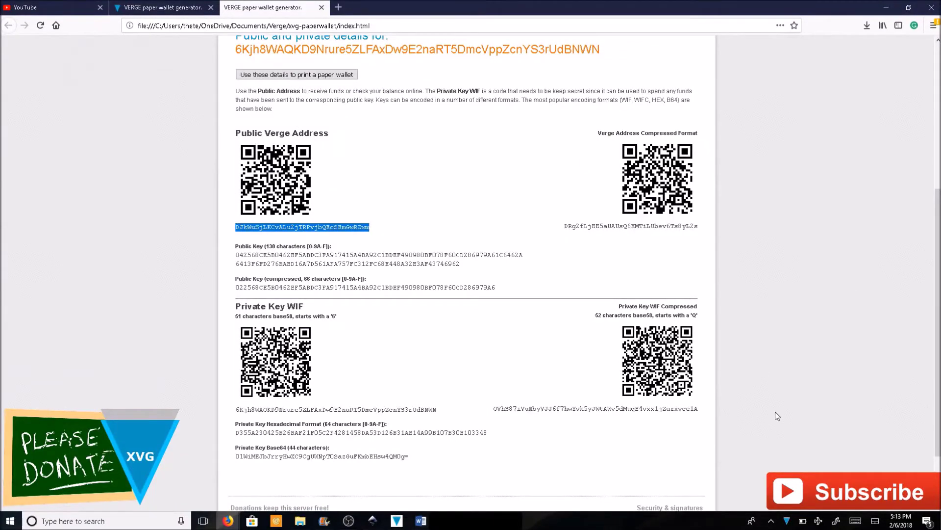
{"action": "scroll", "coordinate": [938, 236], "scroll_direction": "up", "scroll_amount": 1}
{"action": "left_click_drag", "start_coordinate": [938, 235], "coordinate": [937, 86]}
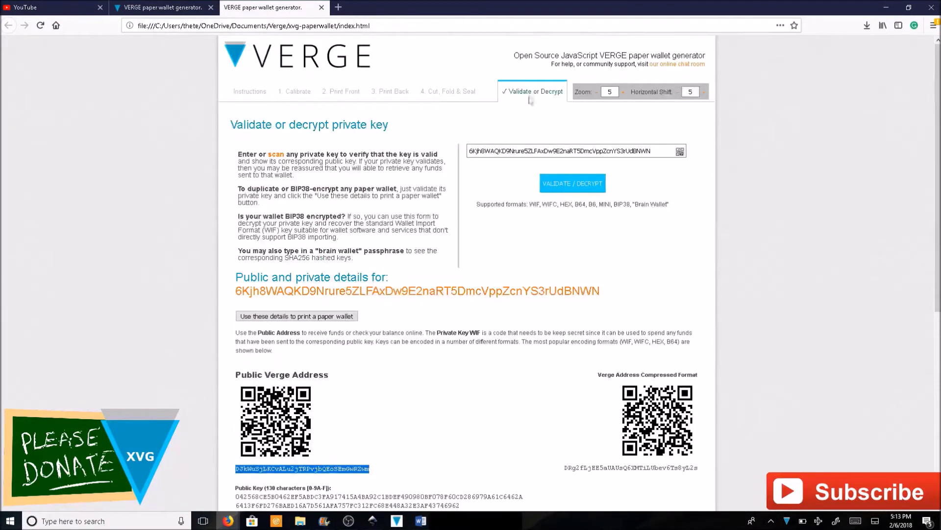
{"action": "left_click", "coordinate": [463, 91]}
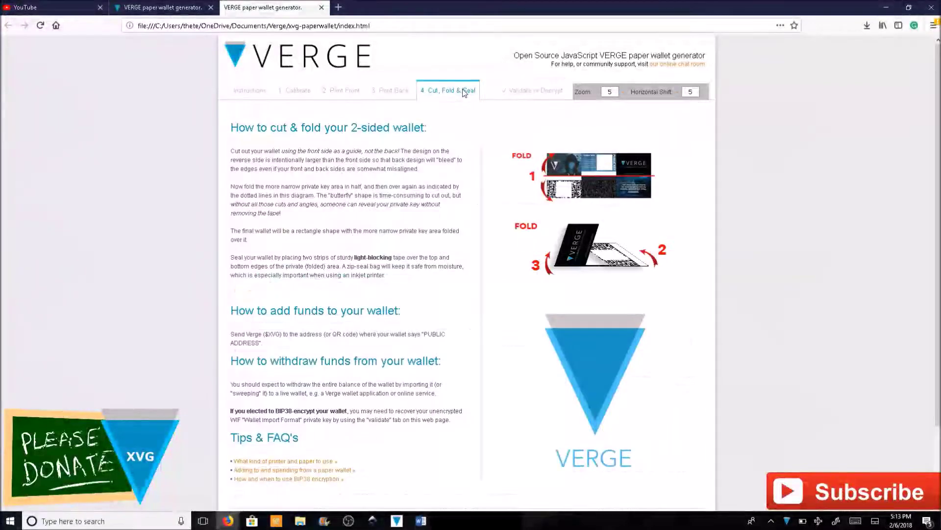
{"action": "left_click", "coordinate": [398, 92]}
{"action": "left_click", "coordinate": [352, 92]}
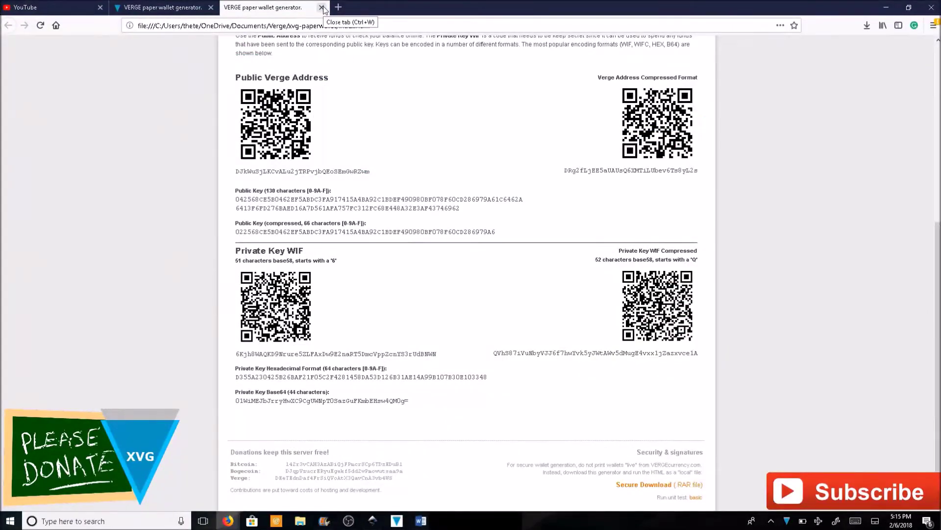
Close both paper wallet generator tabs, leaving YouTube, and check the Wi-Fi connection status
{"action": "left_click", "coordinate": [322, 7]}
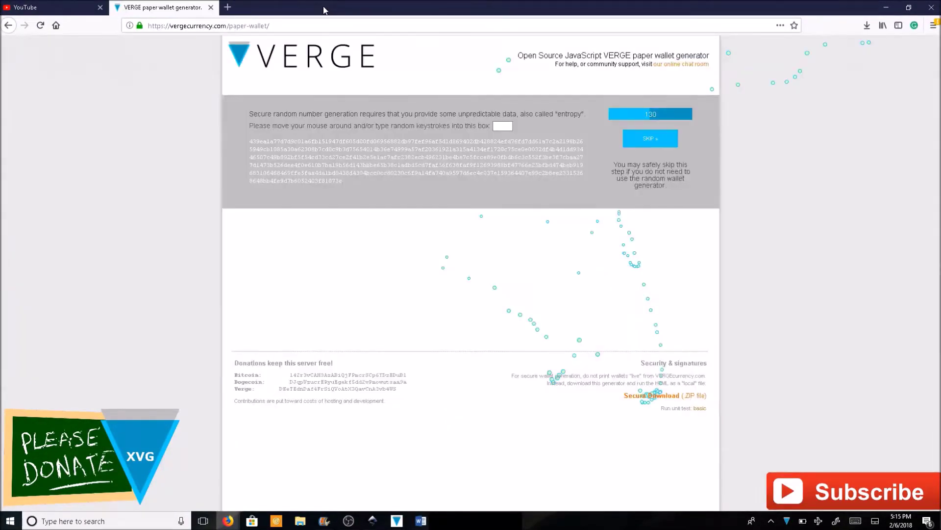
{"action": "left_click", "coordinate": [211, 8]}
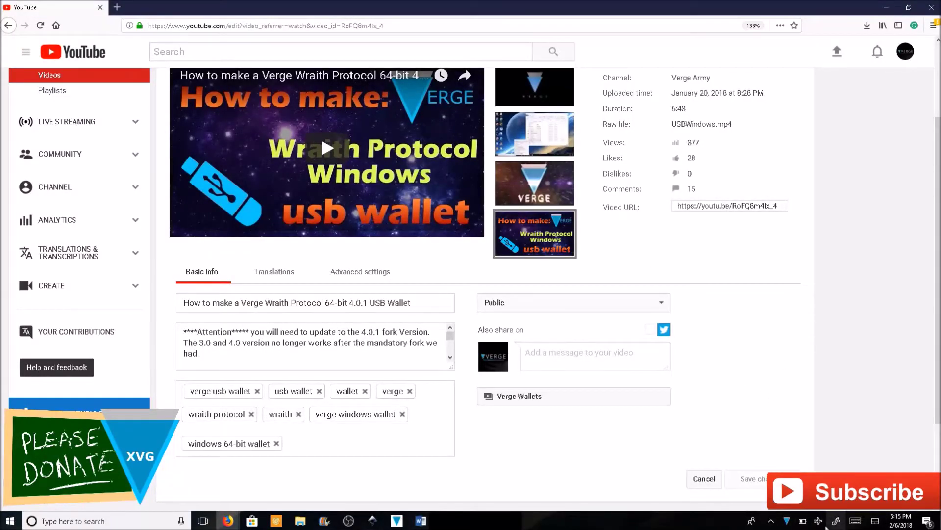
{"action": "left_click", "coordinate": [818, 523]}
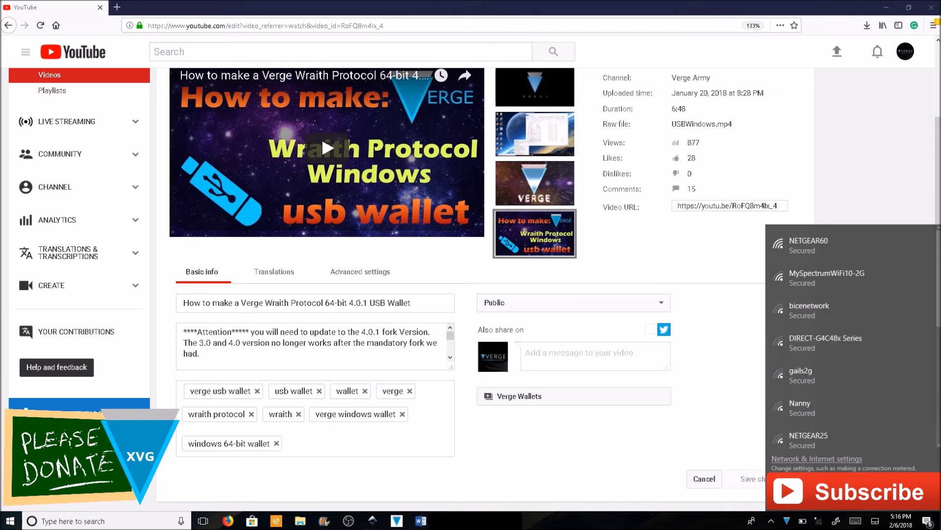
{"action": "left_click", "coordinate": [858, 163]}
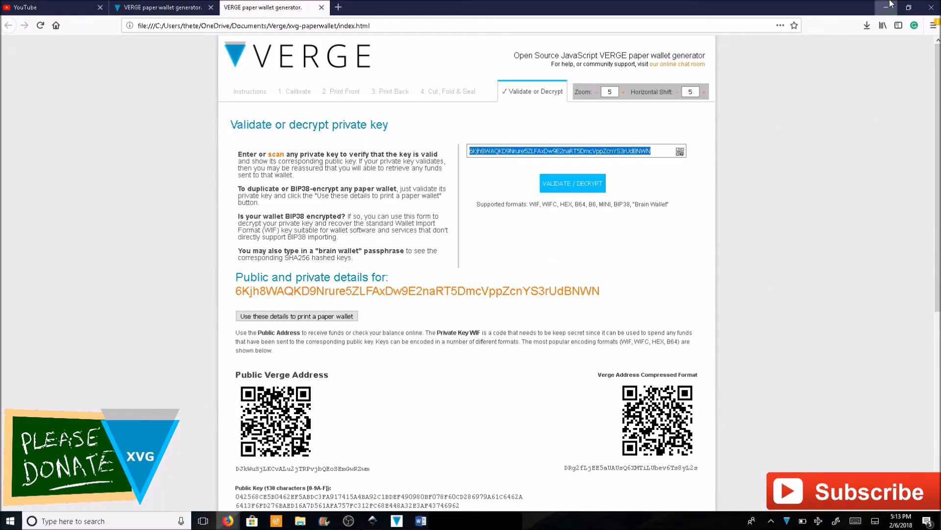
Bring up the VERGE Wallet maximized with its Send coins form showing
{"action": "left_click", "coordinate": [886, 7]}
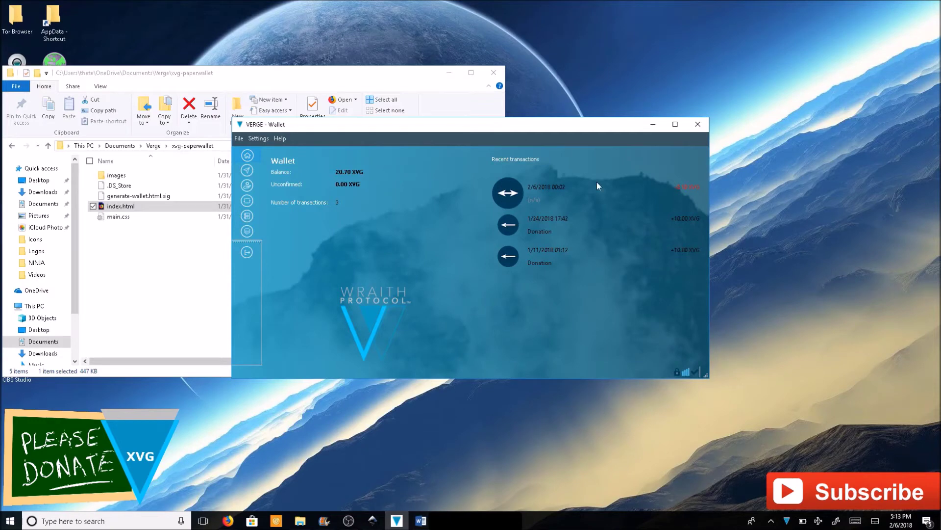
{"action": "left_click", "coordinate": [675, 124]}
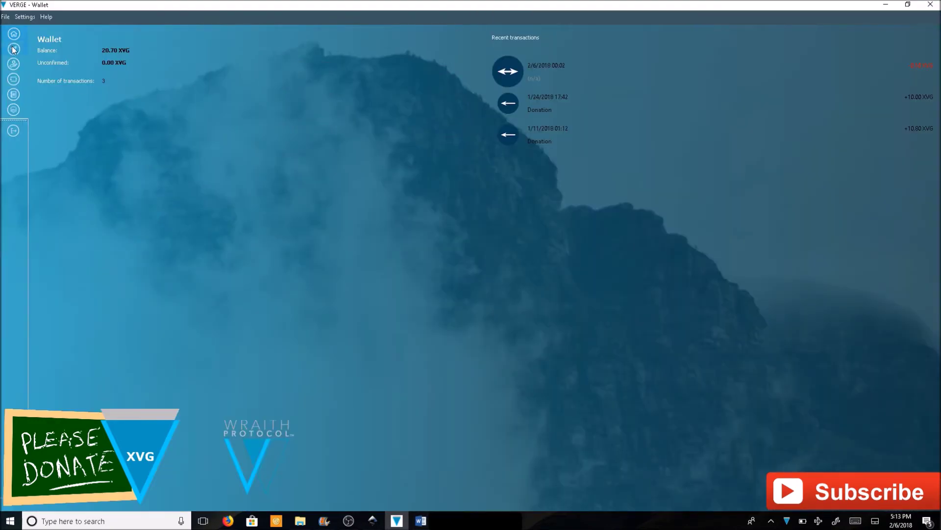
{"action": "left_click", "coordinate": [15, 51]}
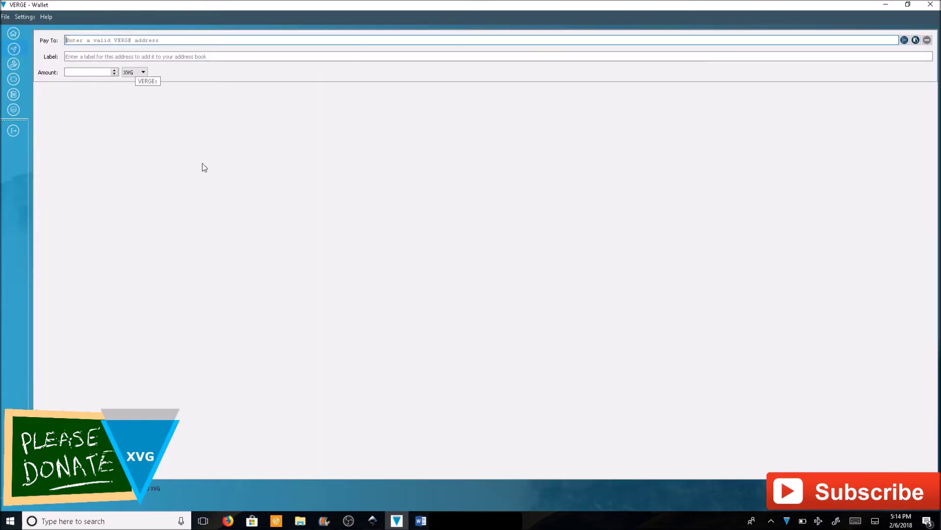
Copy the public address line from the Word notes and return to the recipient field
{"action": "left_click", "coordinate": [421, 521]}
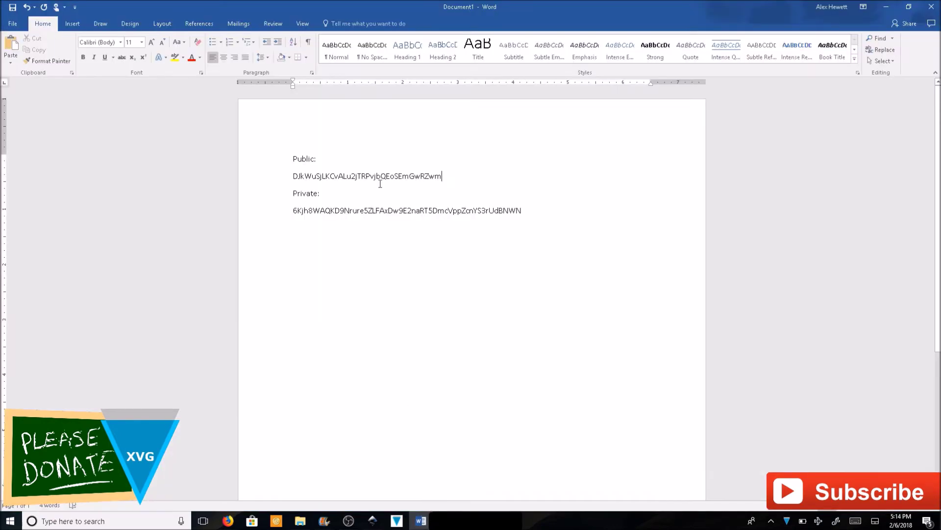
{"action": "left_click_drag", "start_coordinate": [447, 178], "coordinate": [293, 176]}
{"action": "right_click", "coordinate": [294, 176]}
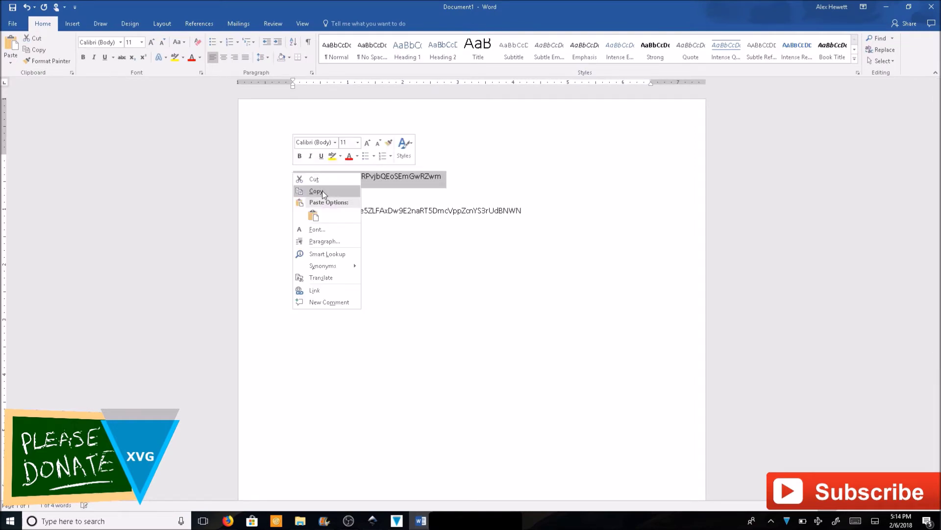
{"action": "left_click", "coordinate": [322, 190]}
{"action": "key", "text": "alt+Tab"}
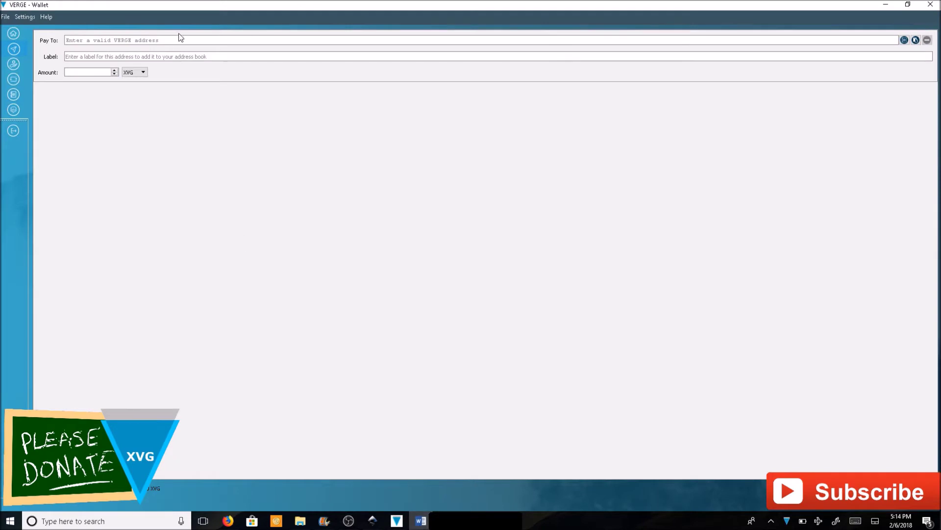
{"action": "left_click", "coordinate": [181, 40]}
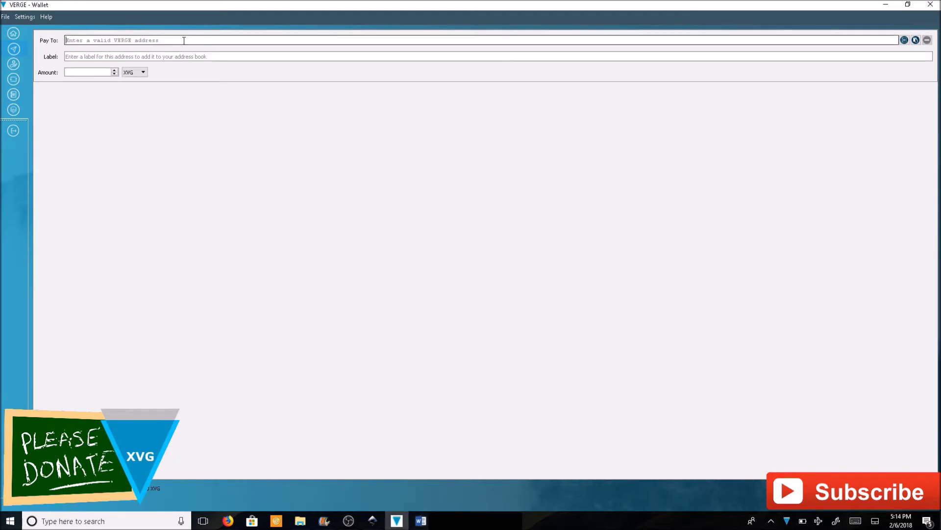
Paste the paper wallet address as recipient, label it Test2, enter 5 XVG and submit
{"action": "right_click", "coordinate": [181, 40]}
{"action": "left_click", "coordinate": [196, 92]}
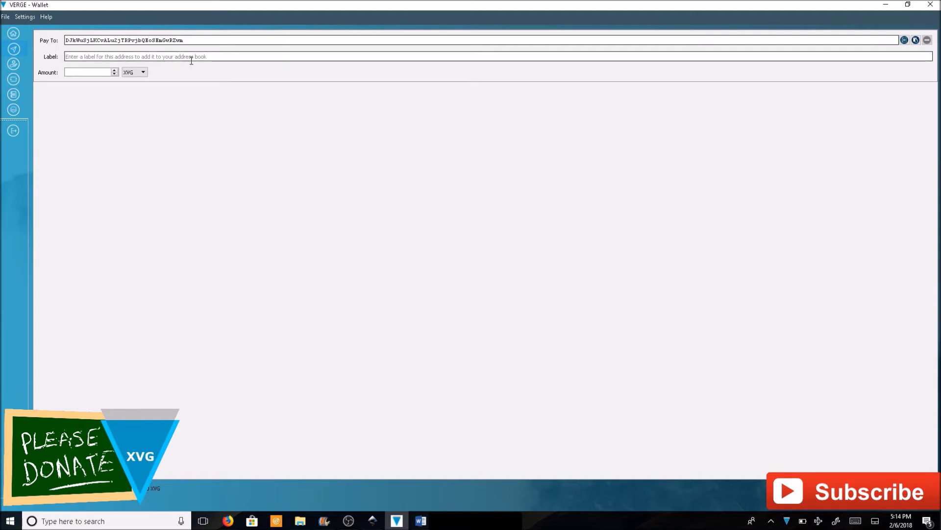
{"action": "type", "text": "Test2"}
{"action": "left_click", "coordinate": [99, 74]}
{"action": "type", "text": "5"}
{"action": "key", "text": "Tab"}
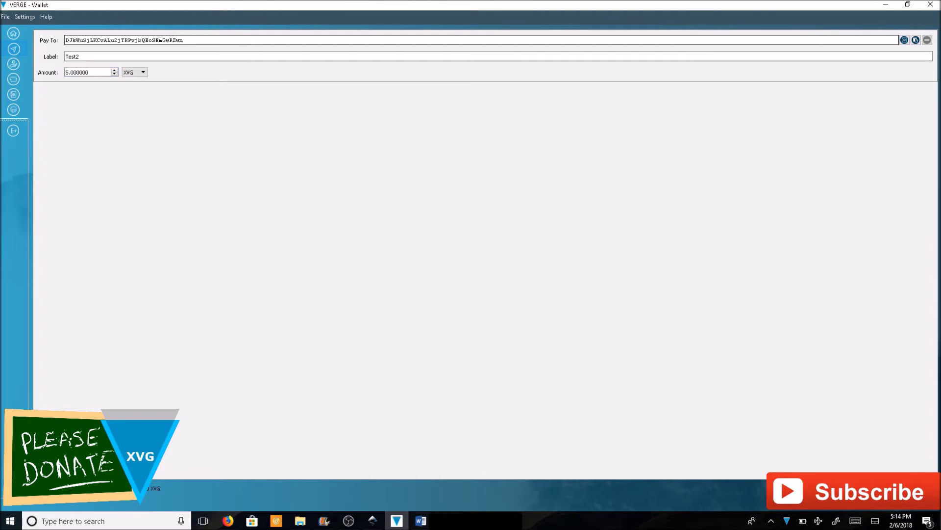
{"action": "key", "text": "Return"}
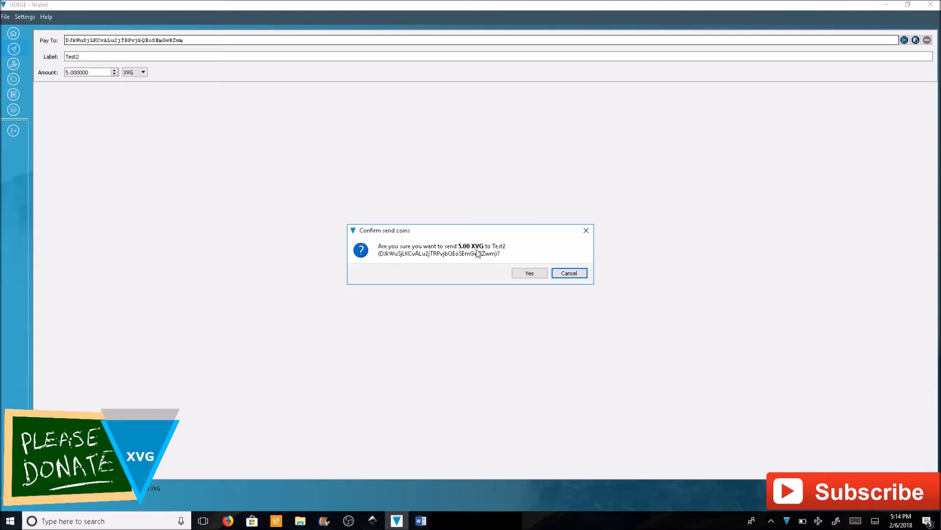
Confirm the 5 XVG send to Test2, unlock with the wallet passphrase, and accept the 0.10 XVG fee
{"action": "left_click", "coordinate": [528, 275]}
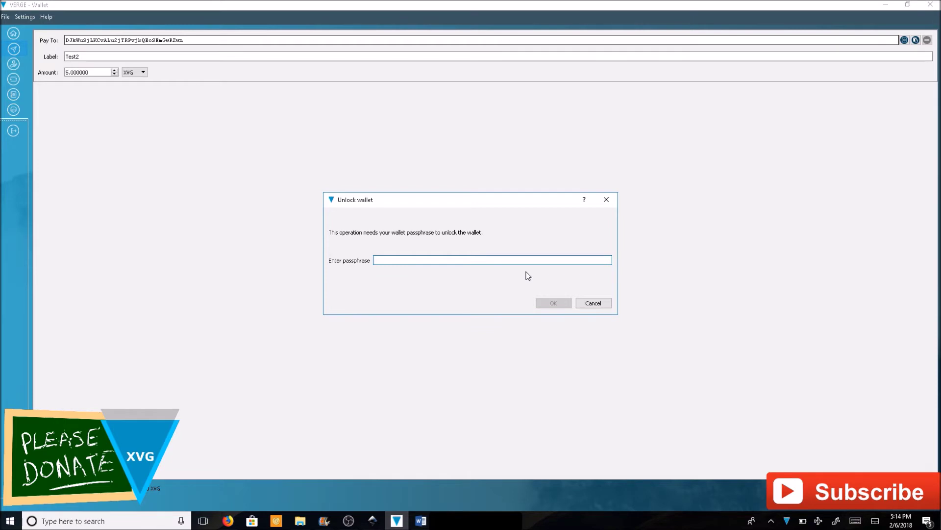
{"action": "type", "text": "•••••••"}
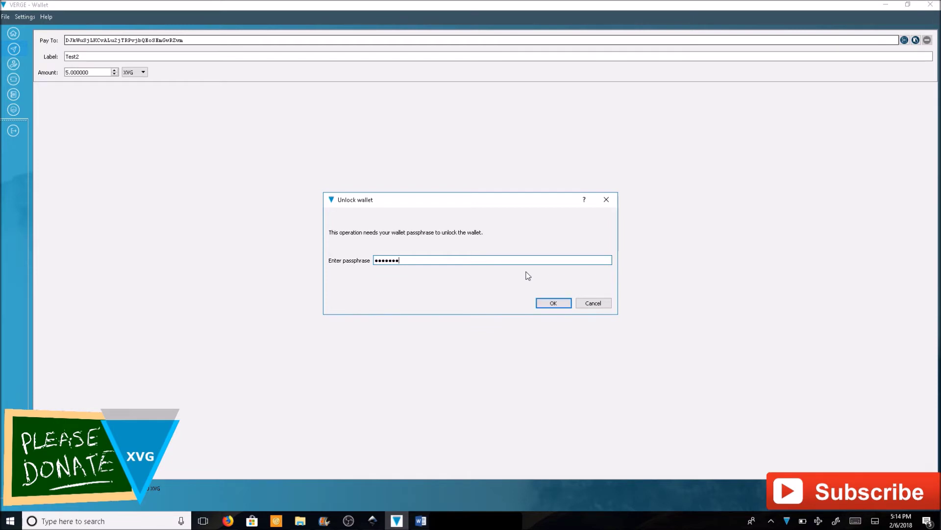
{"action": "type", "text": "•••"}
{"action": "left_click", "coordinate": [553, 303]}
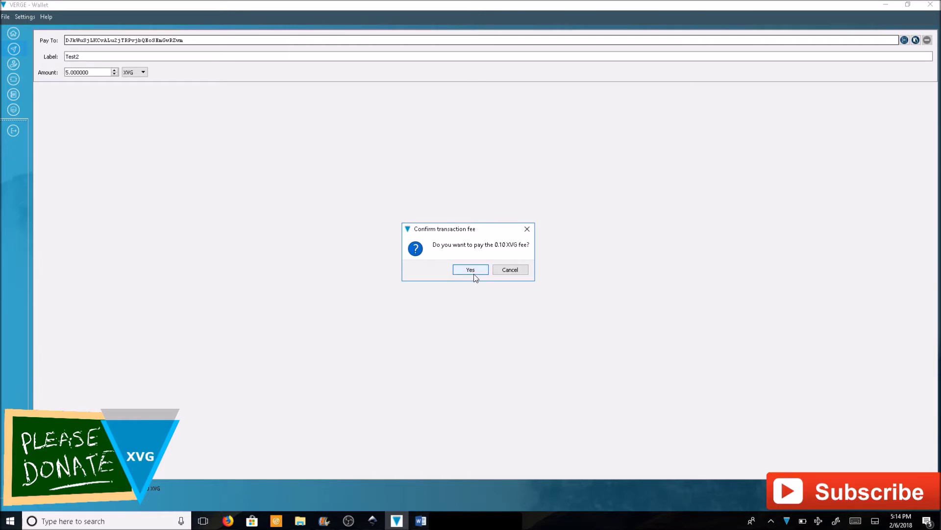
{"action": "left_click", "coordinate": [476, 272]}
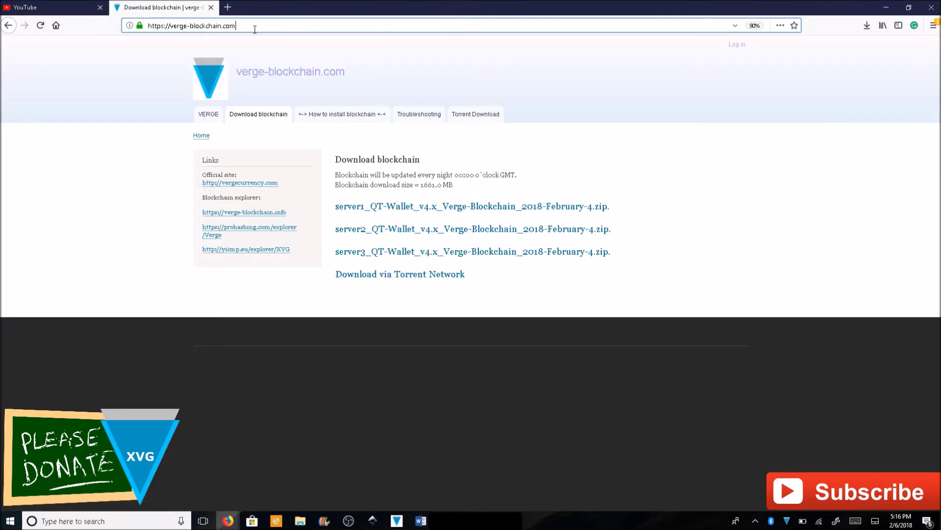
Load verge-blockchain.info and search the paper wallet address, showing its 5 XVG balance
{"action": "key", "text": "BackSpace"}
{"action": "key", "text": "BackSpace"}
{"action": "key", "text": "BackSpace"}
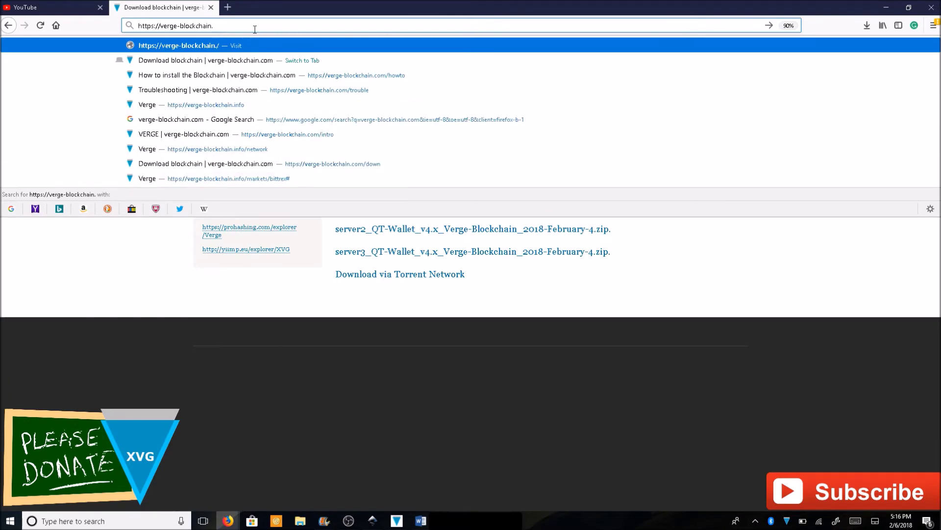
{"action": "type", "text": "info"}
{"action": "key", "text": "Return"}
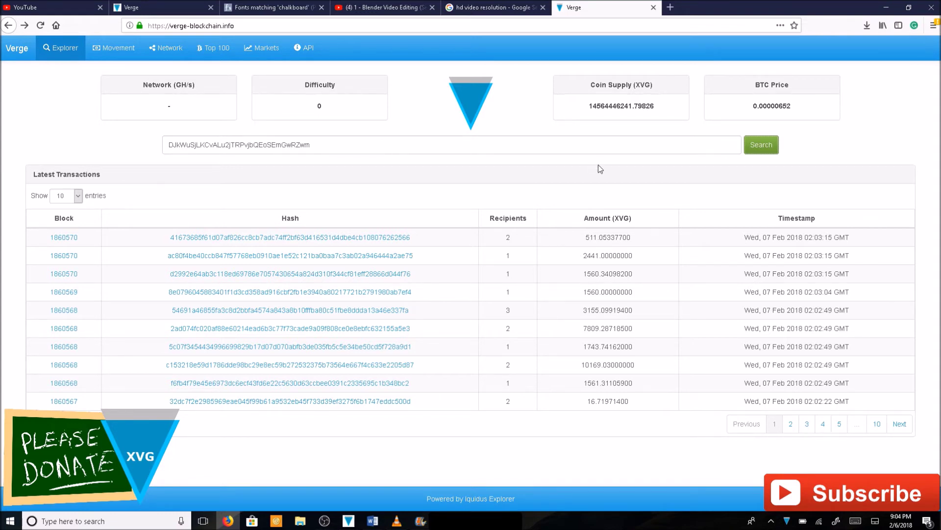
{"action": "left_click", "coordinate": [767, 146]}
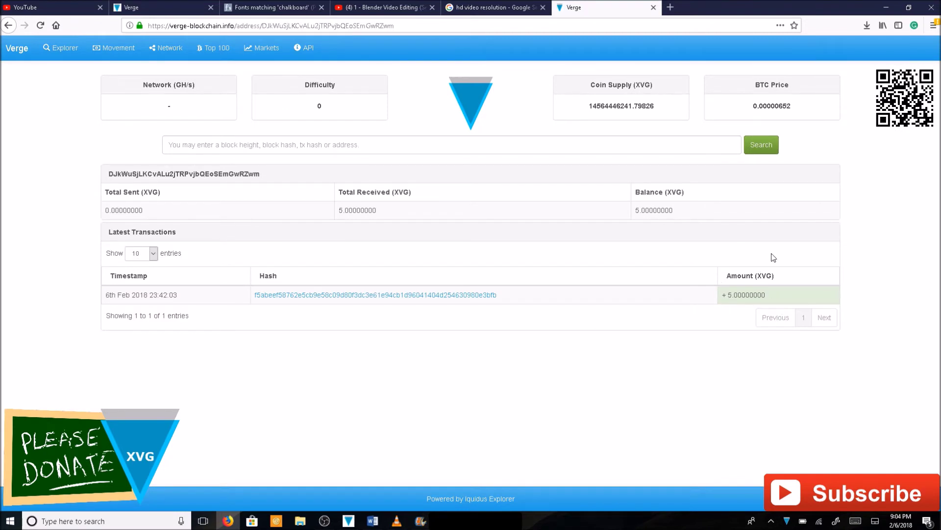
Check the wallet shows 15.60 XVG with the Test2 payment, then go back to the explorer home page
{"action": "left_click", "coordinate": [886, 8]}
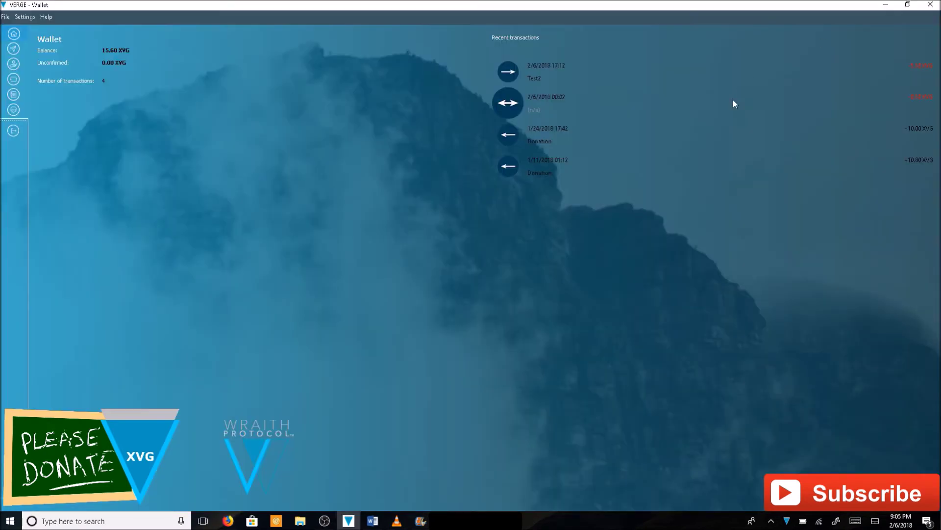
{"action": "left_click", "coordinate": [907, 4]}
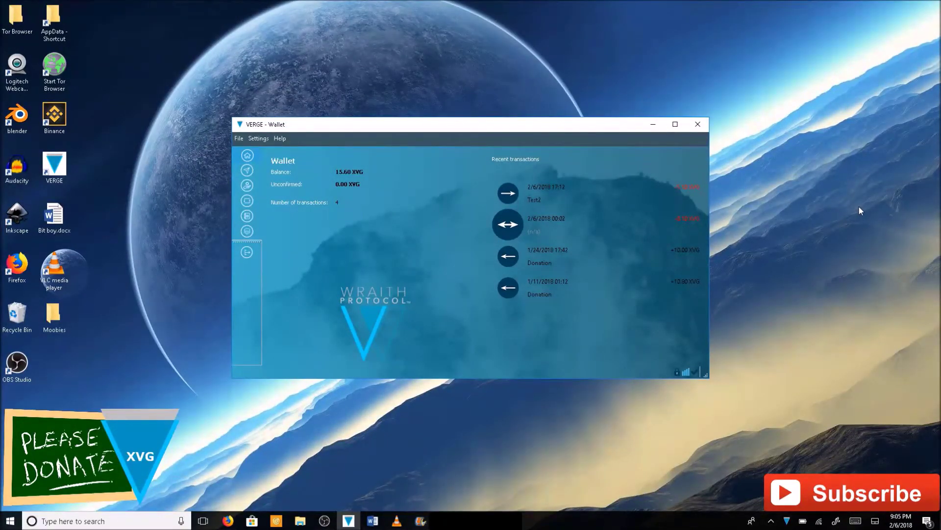
{"action": "left_click", "coordinate": [653, 124]}
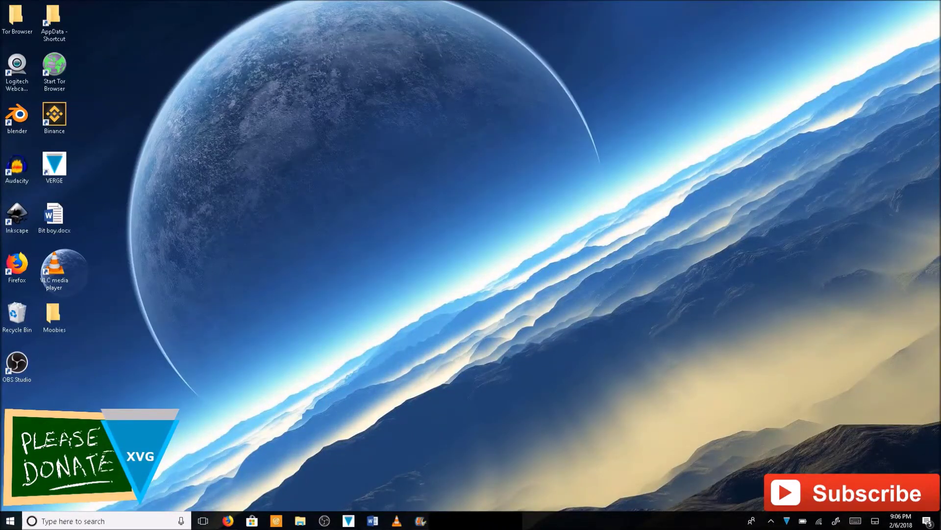
{"action": "left_click", "coordinate": [348, 521]}
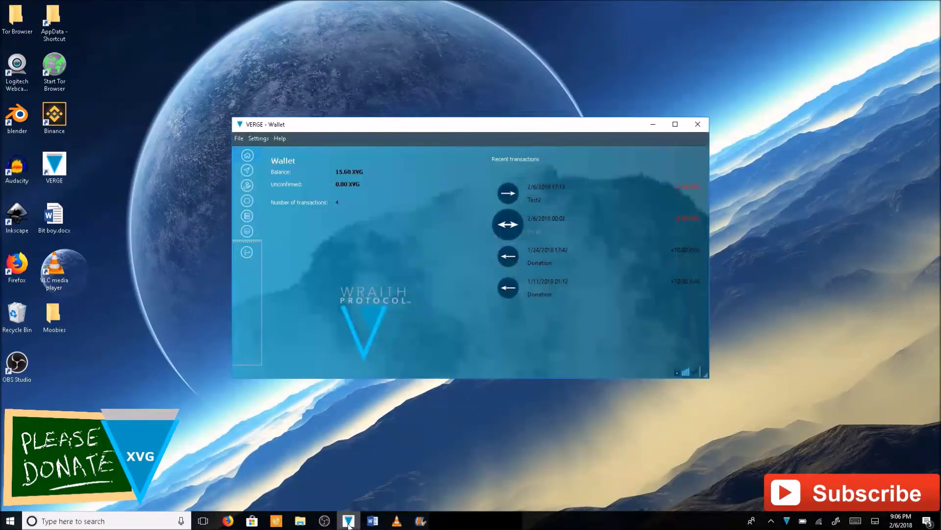
{"action": "left_click", "coordinate": [228, 520]}
{"action": "left_click", "coordinate": [10, 27]}
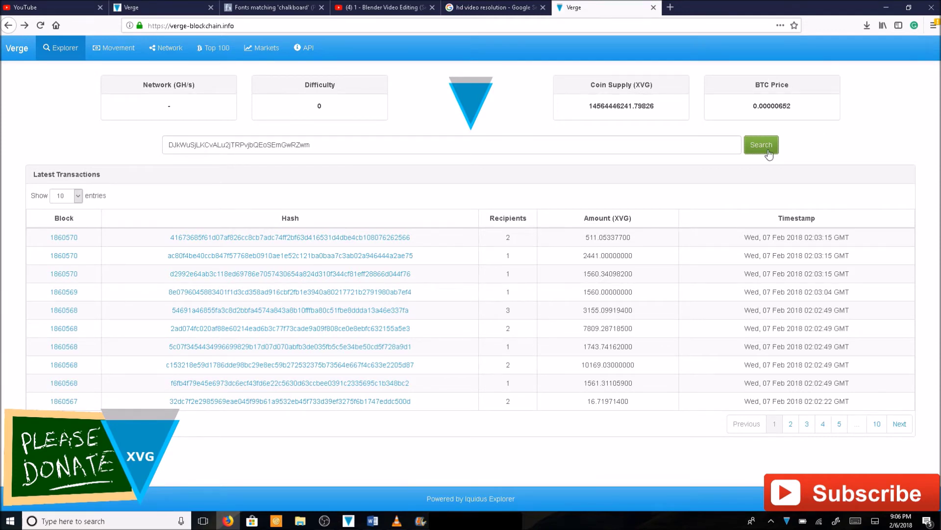
Confirm the paper wallet address holds 5 XVG on the explorer, then minimize Firefox
{"action": "left_click", "coordinate": [768, 153]}
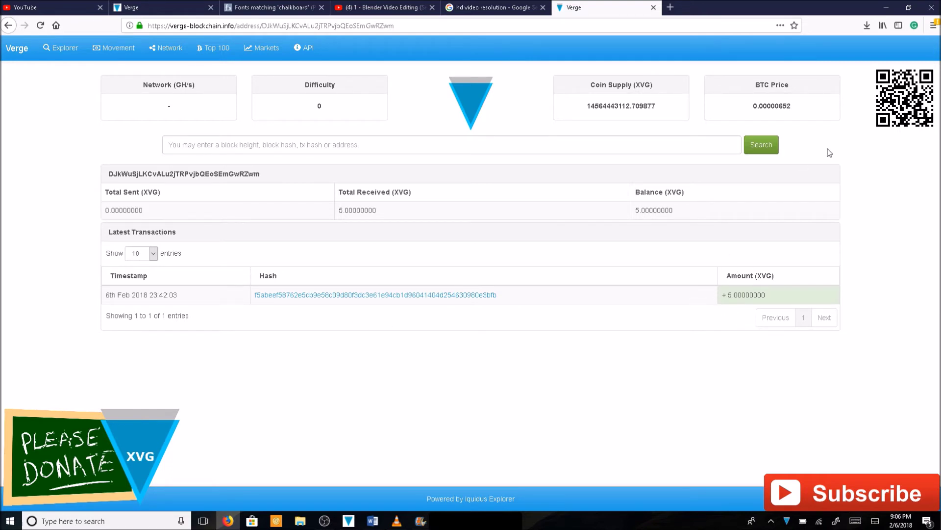
{"action": "left_click", "coordinate": [887, 7]}
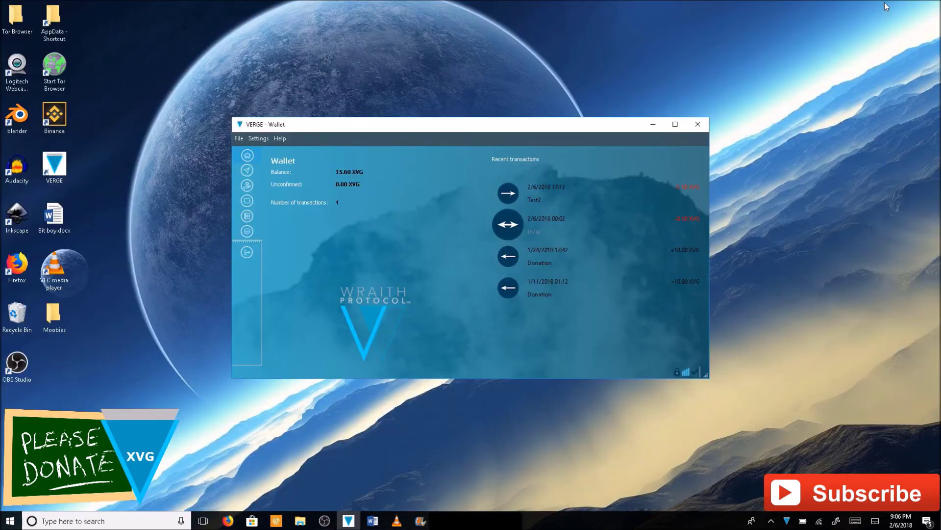
Maximize the wallet and open the Debug window's RPC console via Help
{"action": "left_click", "coordinate": [676, 125]}
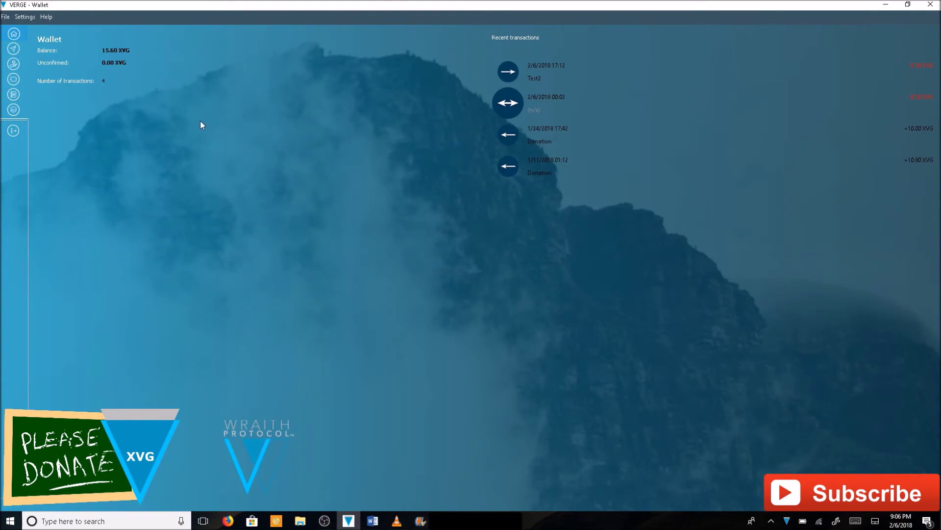
{"action": "left_click", "coordinate": [46, 17]}
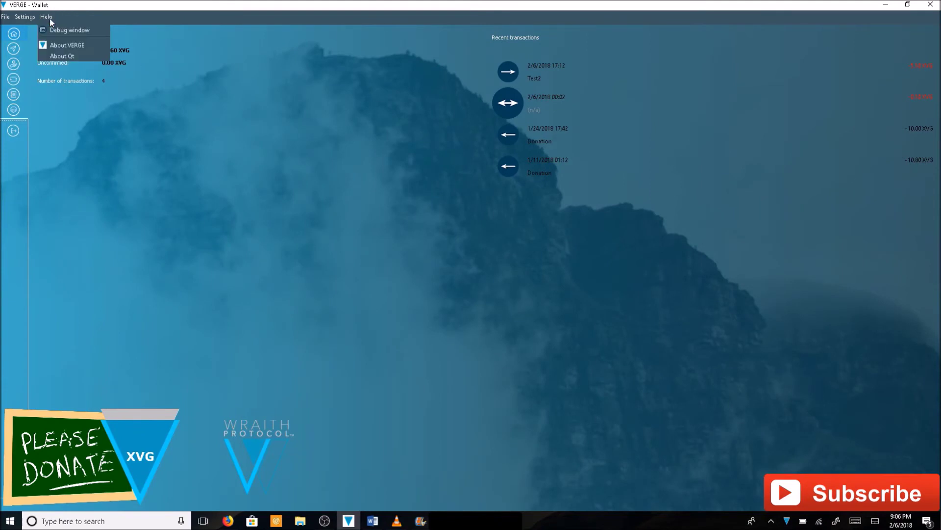
{"action": "left_click", "coordinate": [76, 30]}
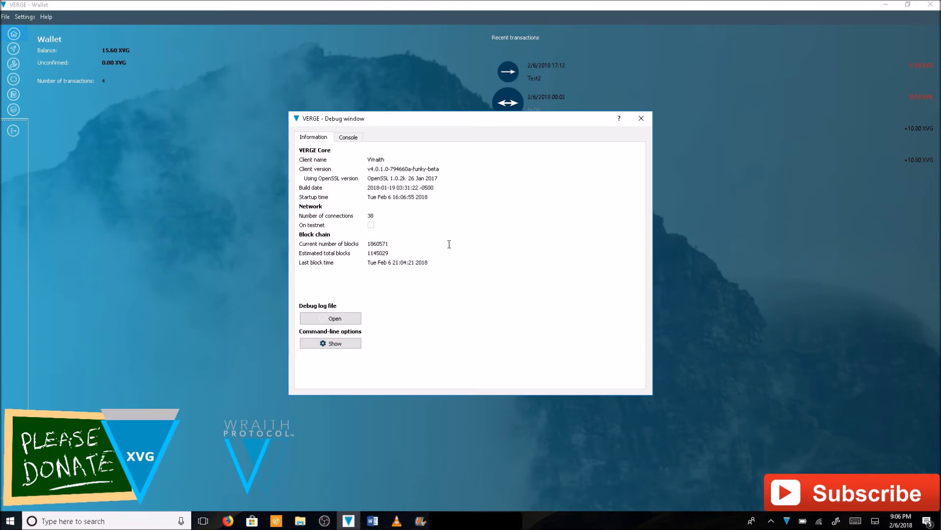
{"action": "left_click", "coordinate": [348, 137]}
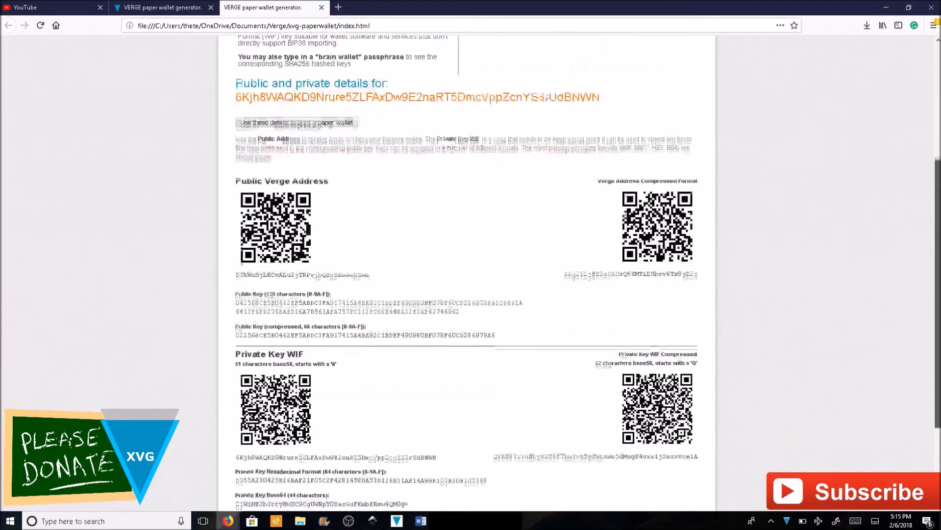
Run help in the console and scroll through the listed commands
{"action": "scroll", "coordinate": [406, 355], "scroll_direction": "down", "scroll_amount": 3}
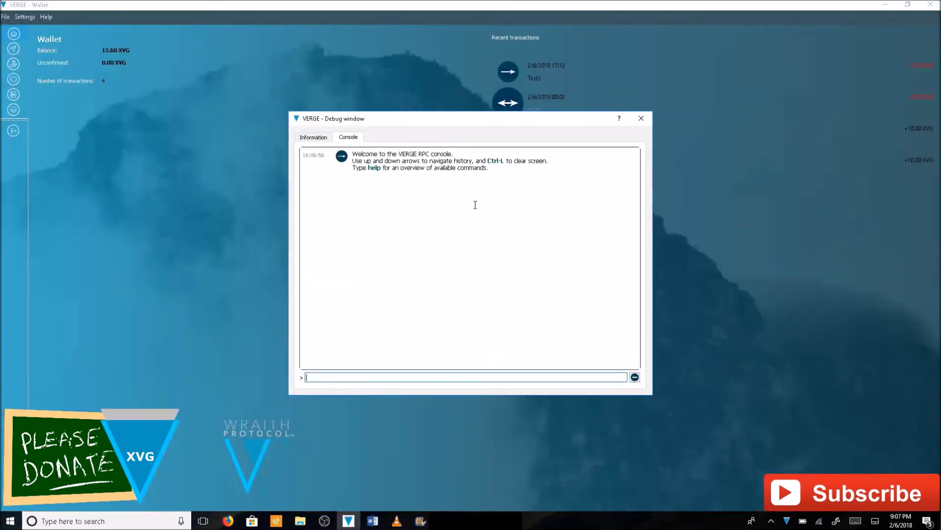
{"action": "type", "text": "help"}
{"action": "key", "text": "Return"}
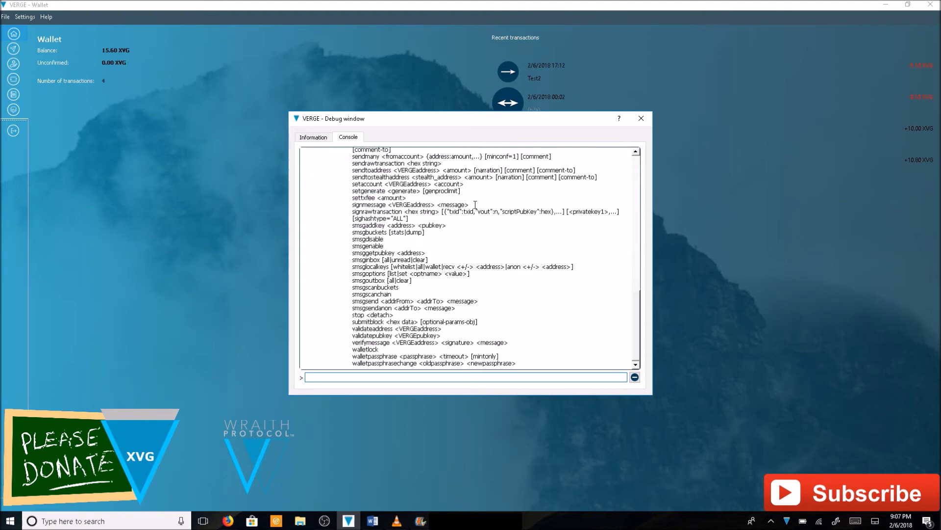
{"action": "left_click_drag", "start_coordinate": [638, 318], "coordinate": [641, 172]}
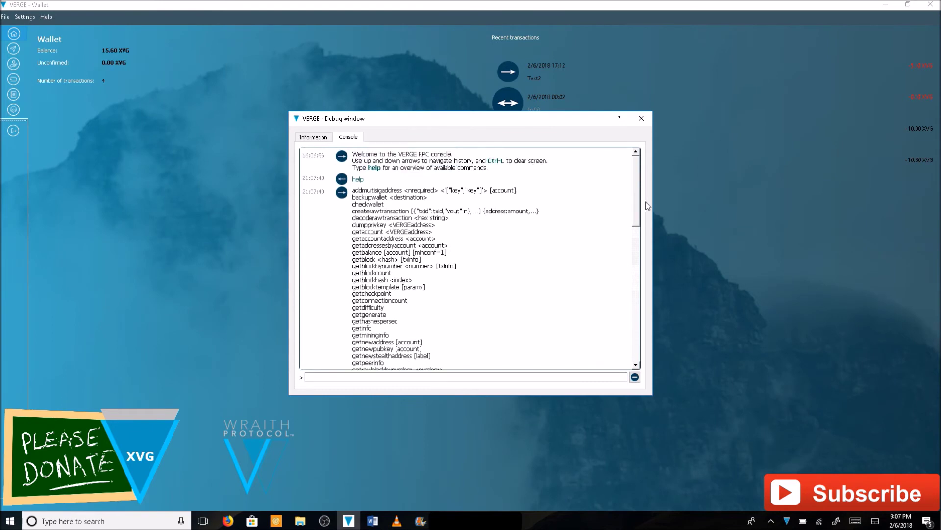
{"action": "left_click", "coordinate": [632, 294]}
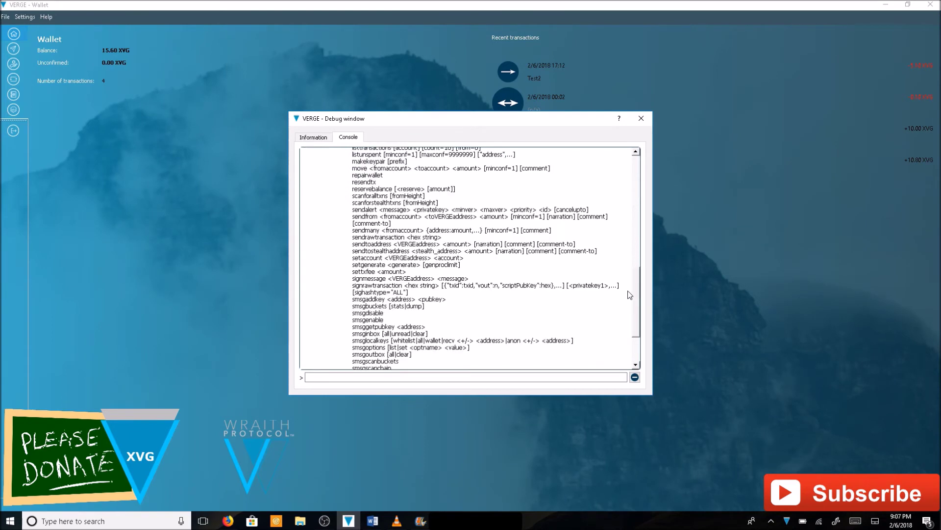
{"action": "left_click", "coordinate": [636, 337]}
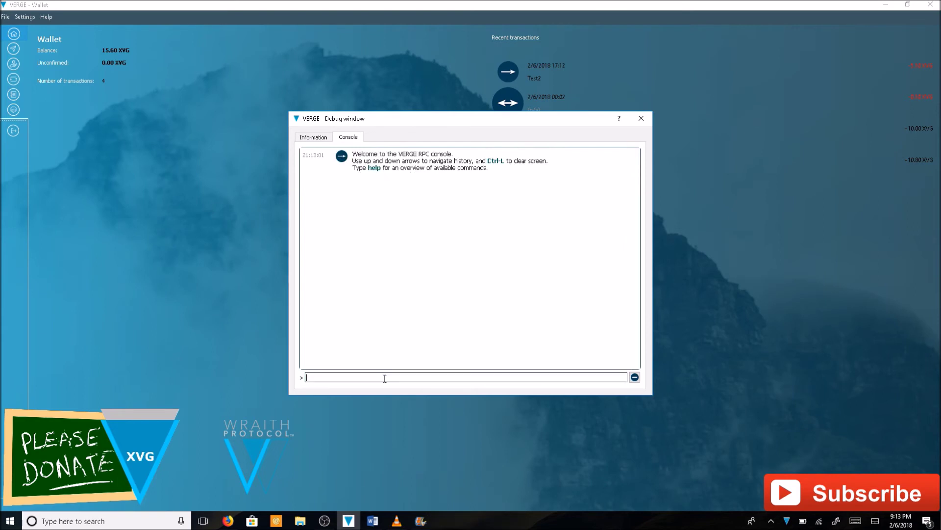
Lock the wallet by running walletlock in the console
{"action": "left_click", "coordinate": [390, 377]}
{"action": "type", "text": "walletlock"}
{"action": "key", "text": "Return"}
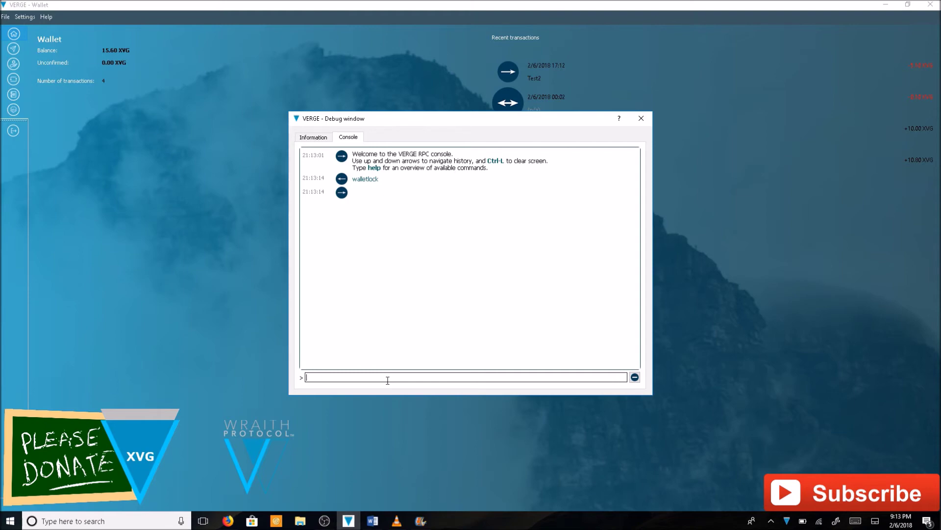
Unlock the wallet for 600 seconds with walletpassphrase and the passphrase, then type importprivkey
{"action": "key", "text": "Return"}
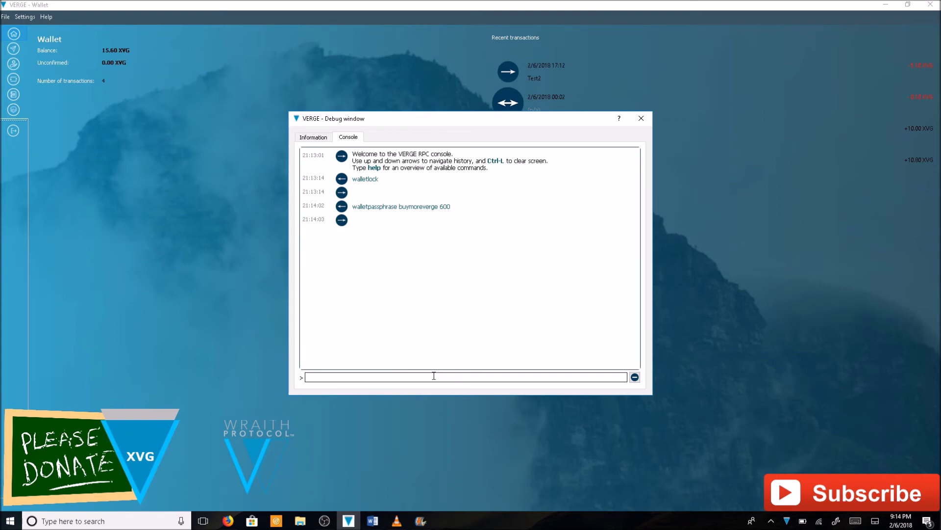
Copy the paper wallet's private key line from the Word document and return to the wallet
{"action": "left_click", "coordinate": [372, 521]}
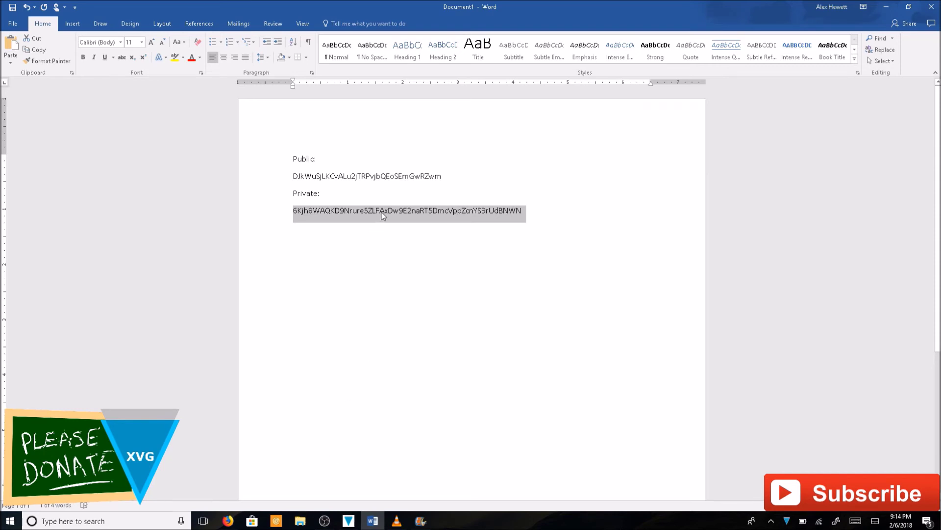
{"action": "key", "text": "Left"}
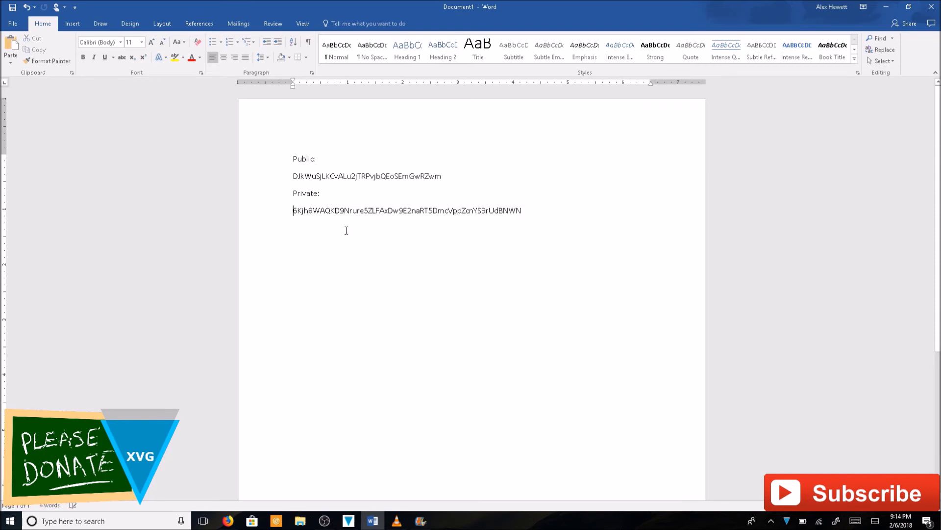
{"action": "left_click_drag", "start_coordinate": [534, 216], "coordinate": [291, 213]}
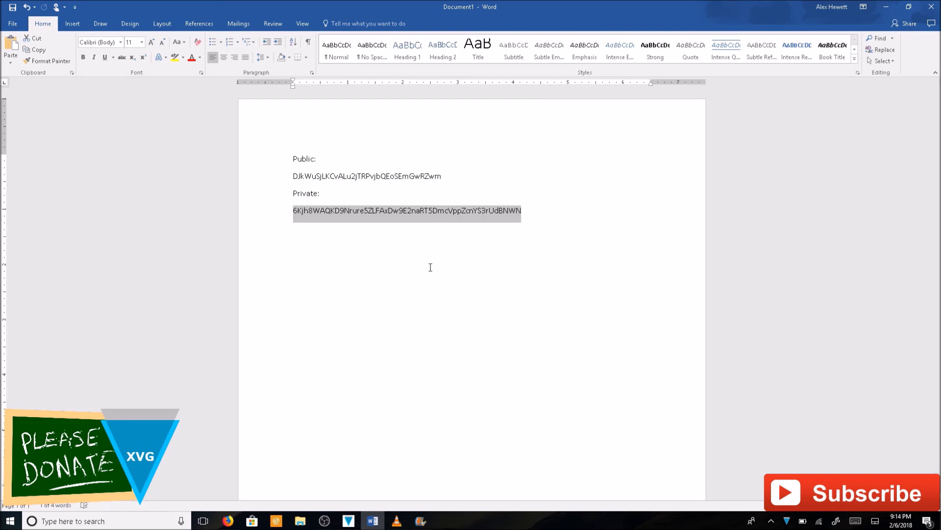
{"action": "right_click", "coordinate": [413, 211]}
{"action": "left_click", "coordinate": [431, 224]}
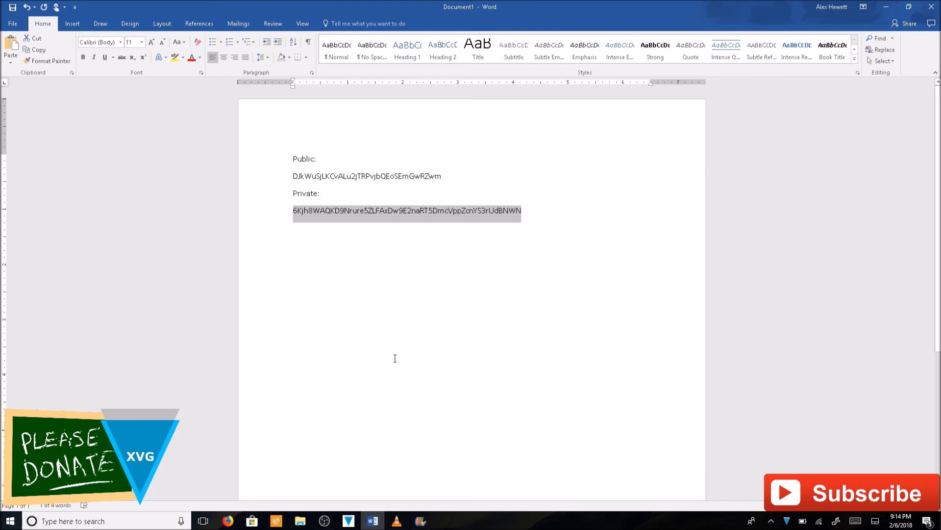
{"action": "left_click", "coordinate": [348, 522]}
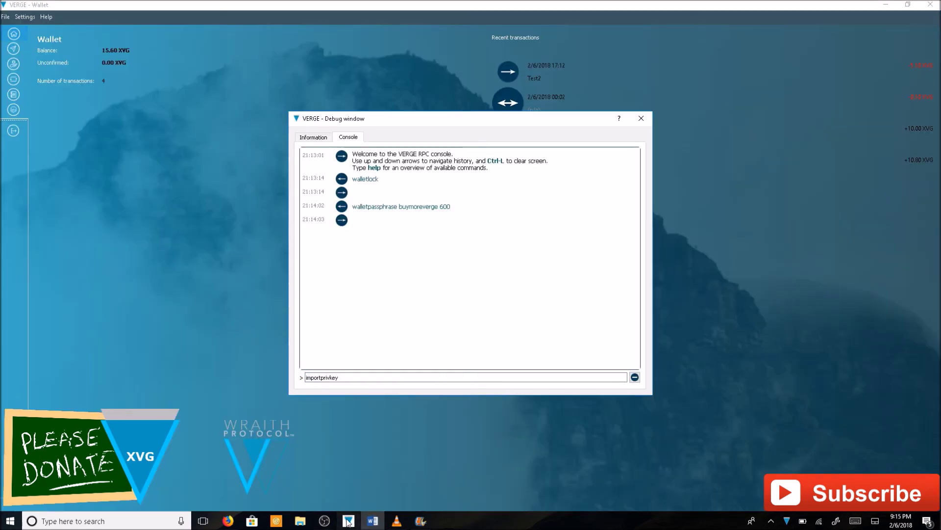
Paste the private key after importprivkey with label Bananas, run it, then relock with walletlock
{"action": "left_click", "coordinate": [373, 377]}
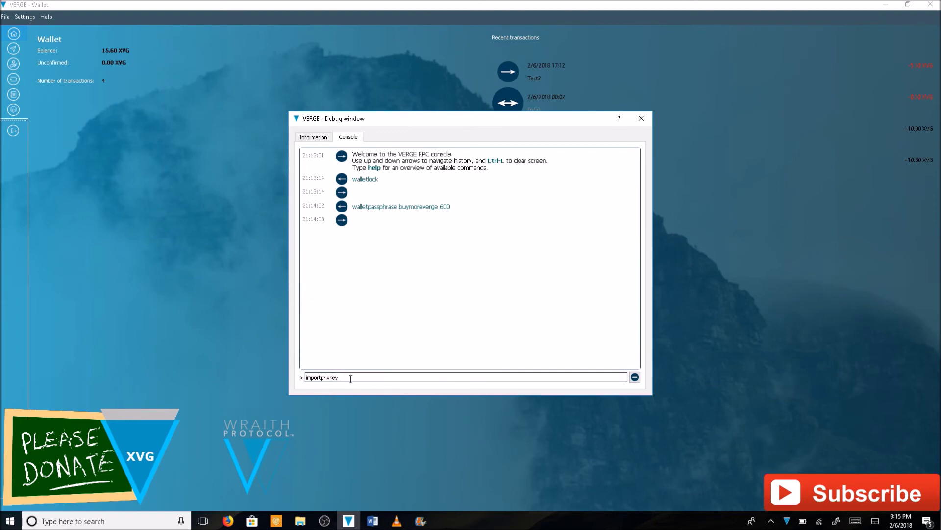
{"action": "key", "text": "ctrl+v"}
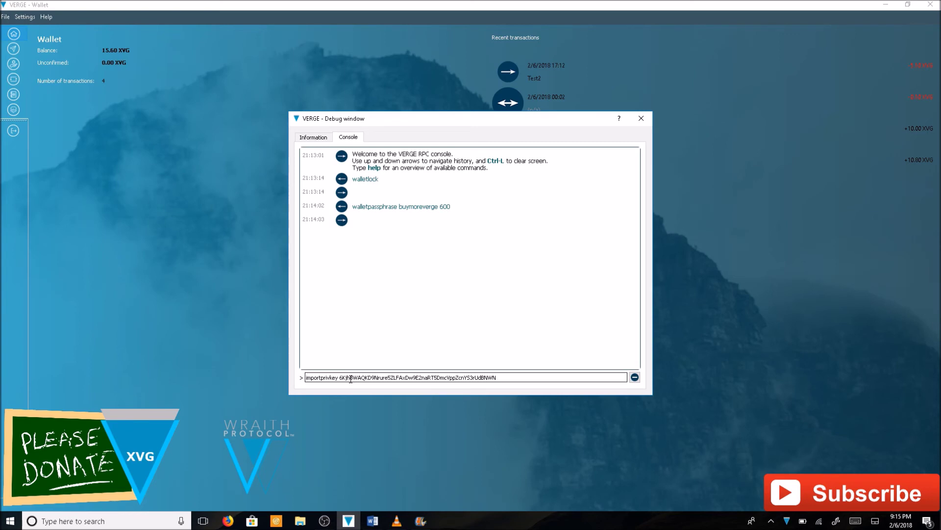
{"action": "type", "text": "ananas"}
{"action": "key", "text": "Return"}
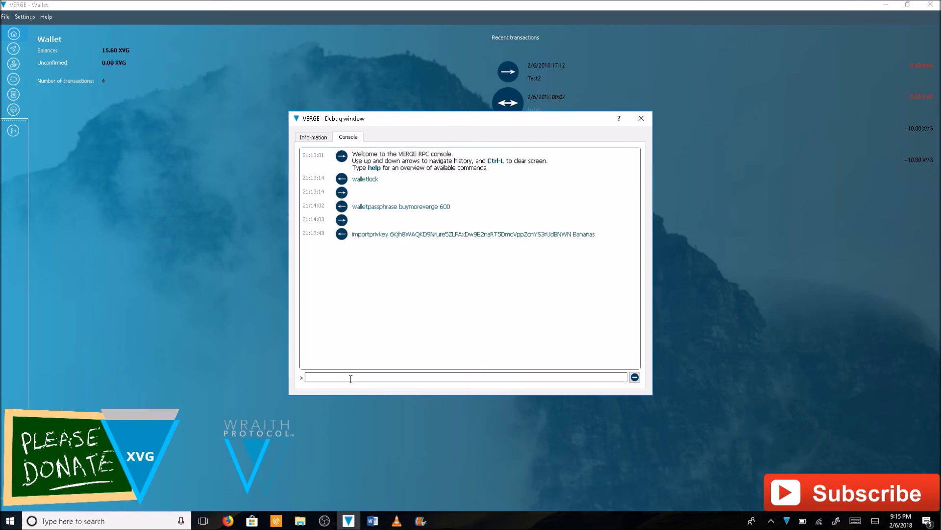
{"action": "type", "text": "walletlock"}
{"action": "key", "text": "Return"}
{"action": "left_click", "coordinate": [350, 378]}
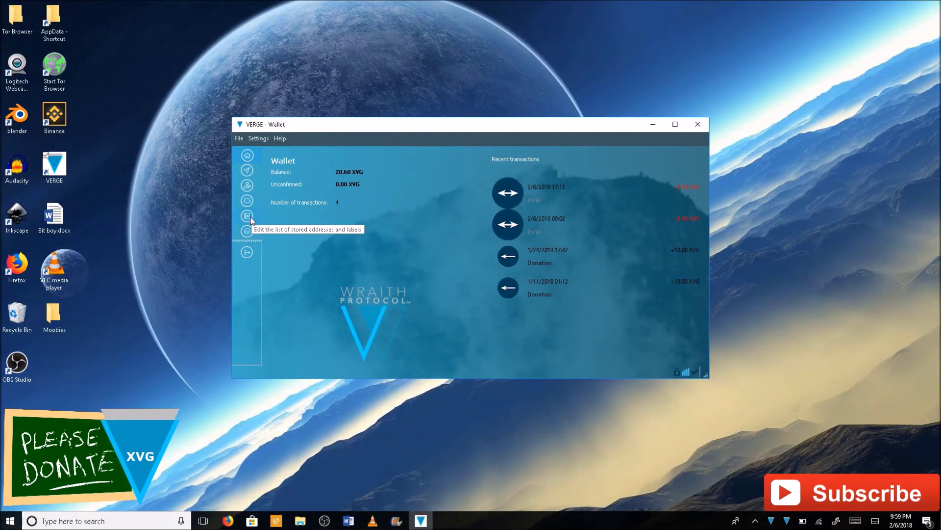
Show the receiving addresses table to find the new Bananas entry
{"action": "left_click", "coordinate": [249, 188]}
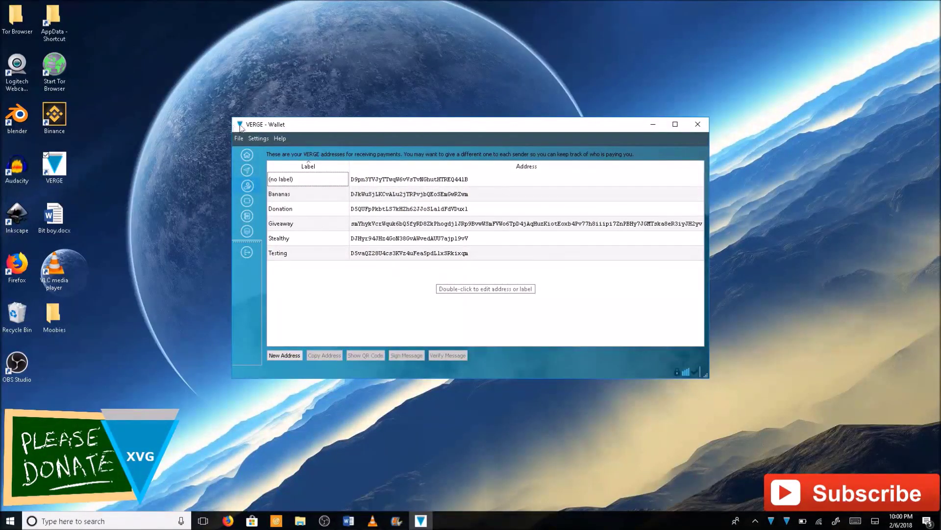
Switch back to the Overview page with Alt+1 to see the 20.60 XVG balance
{"action": "key", "text": "alt+1"}
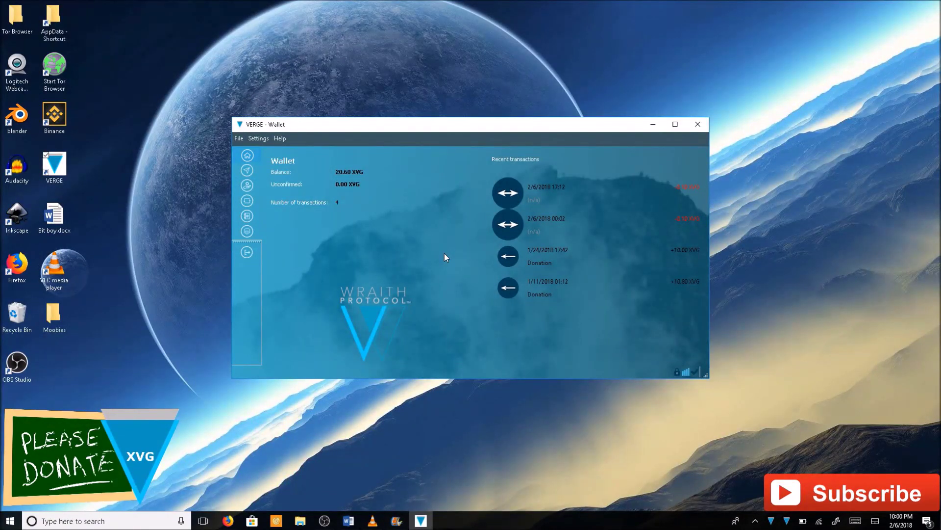